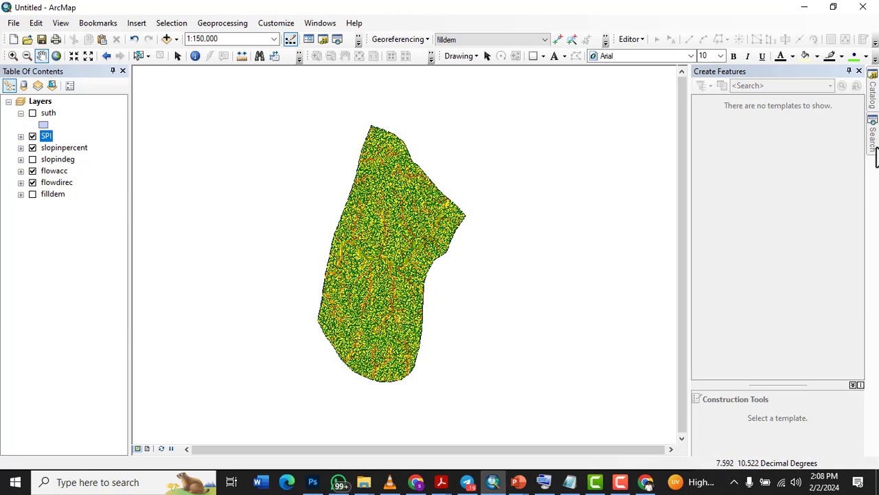
Open Raster Calculator (Spatial Analyst) and build the expression "slopindeg" * 1.570796 / 90.
{"action": "mouse_move", "coordinate": [871, 159]}
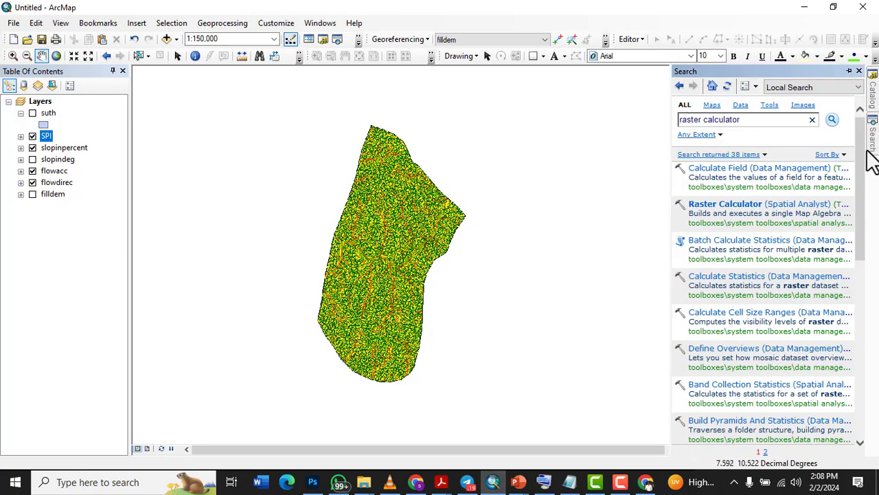
{"action": "left_click", "coordinate": [761, 209]}
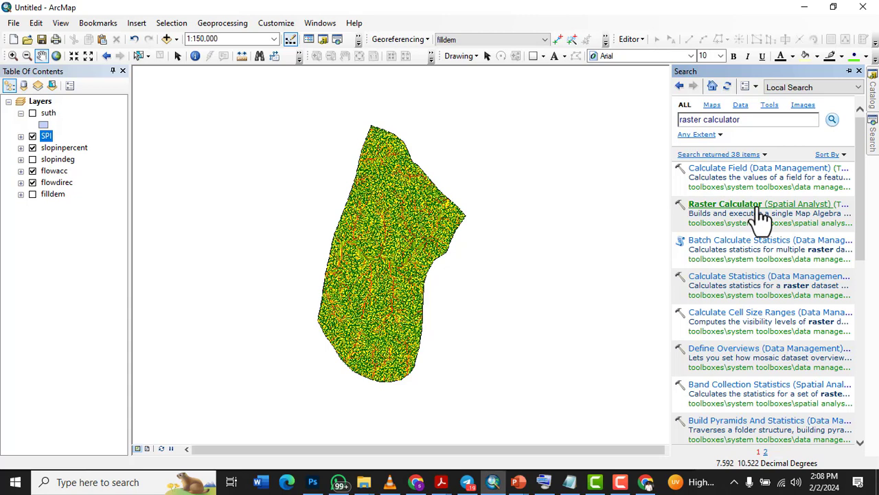
{"action": "left_click_drag", "start_coordinate": [440, 75], "coordinate": [369, 117]}
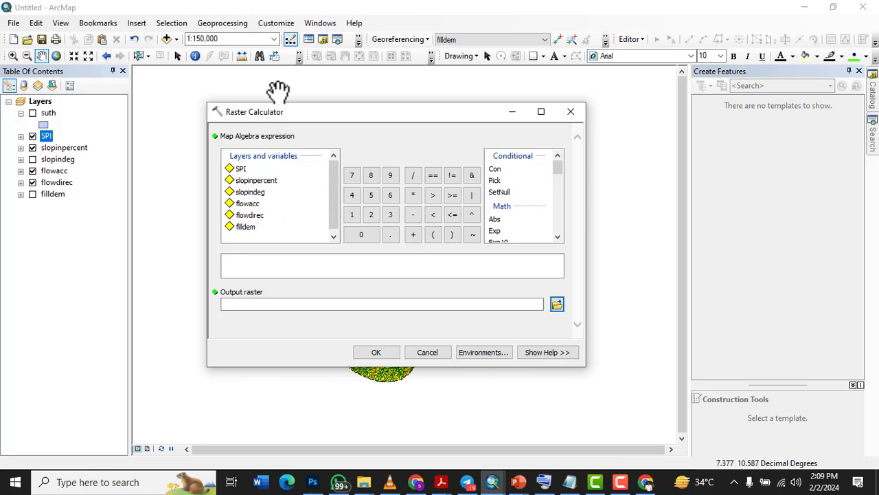
{"action": "double_click", "coordinate": [252, 194]}
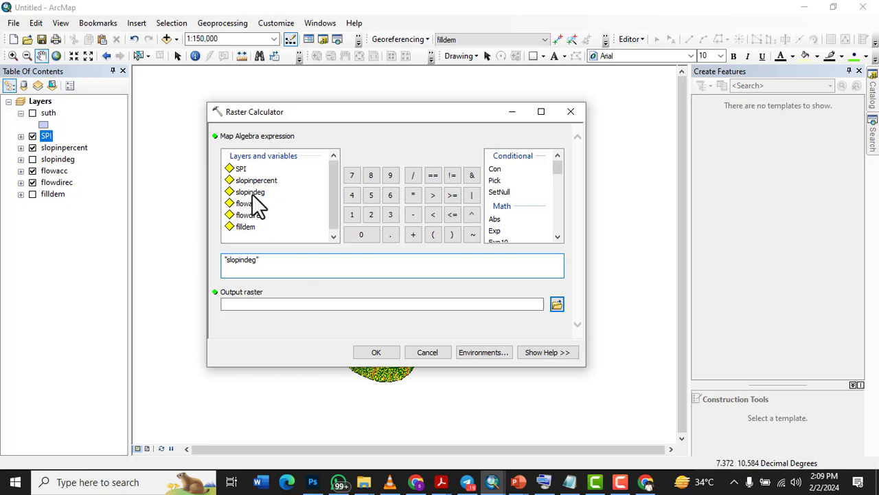
{"action": "left_click", "coordinate": [412, 194]}
{"action": "left_click", "coordinate": [352, 216]}
{"action": "left_click", "coordinate": [391, 235]}
{"action": "left_click", "coordinate": [372, 195]}
{"action": "left_click", "coordinate": [351, 175]}
{"action": "left_click", "coordinate": [365, 236]}
{"action": "left_click", "coordinate": [352, 175]}
{"action": "left_click", "coordinate": [390, 175]}
{"action": "left_click", "coordinate": [416, 176]}
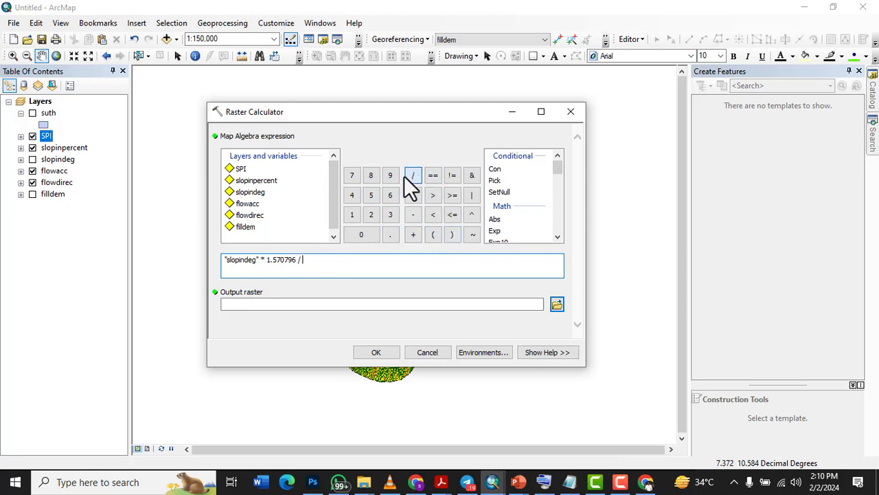
{"action": "left_click", "coordinate": [391, 177]}
{"action": "left_click", "coordinate": [365, 233]}
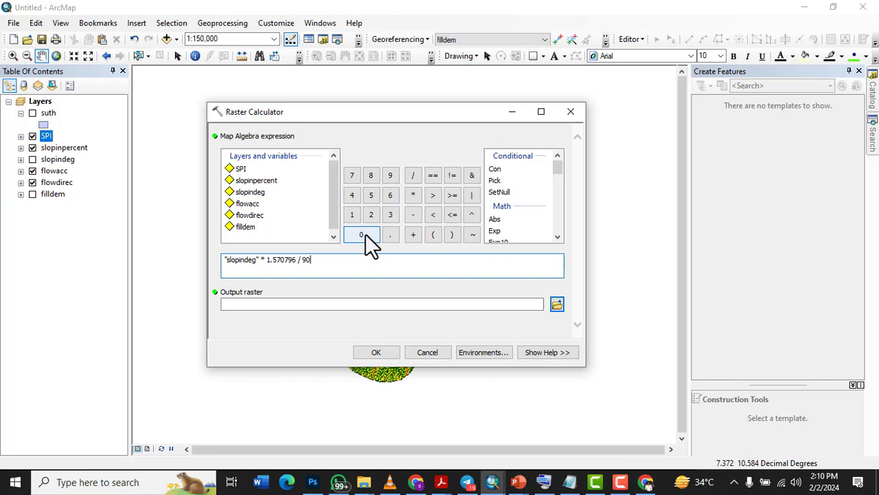
Browse for the output raster location in the hydrology folder and enter RADS as the beginning of its name.
{"action": "left_click", "coordinate": [529, 305]}
{"action": "left_click", "coordinate": [556, 304]}
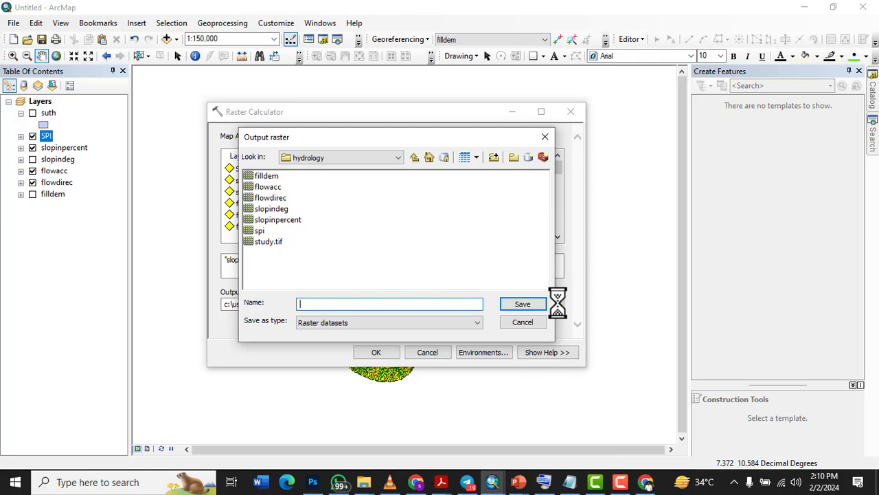
{"action": "type", "text": "RADS"}
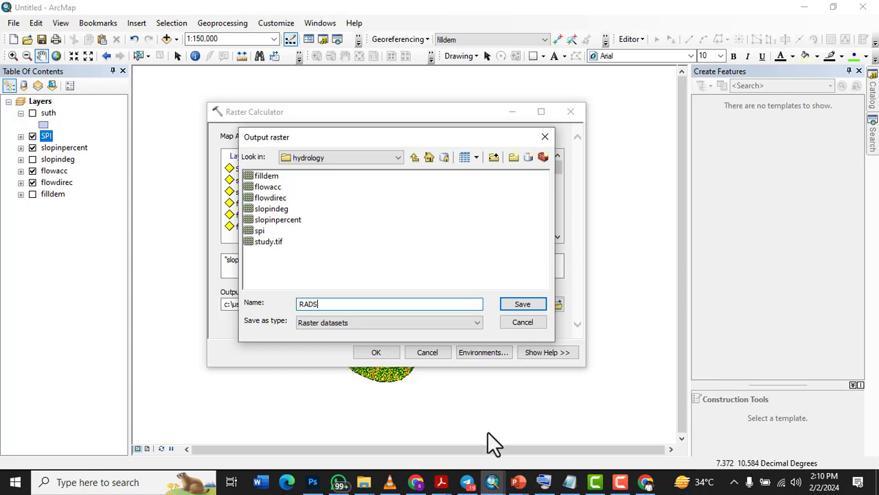
Bring up the On-Screen Keyboard, return to the Output raster dialog in ArcMap and place the keyboard below it.
{"action": "left_click", "coordinate": [545, 482]}
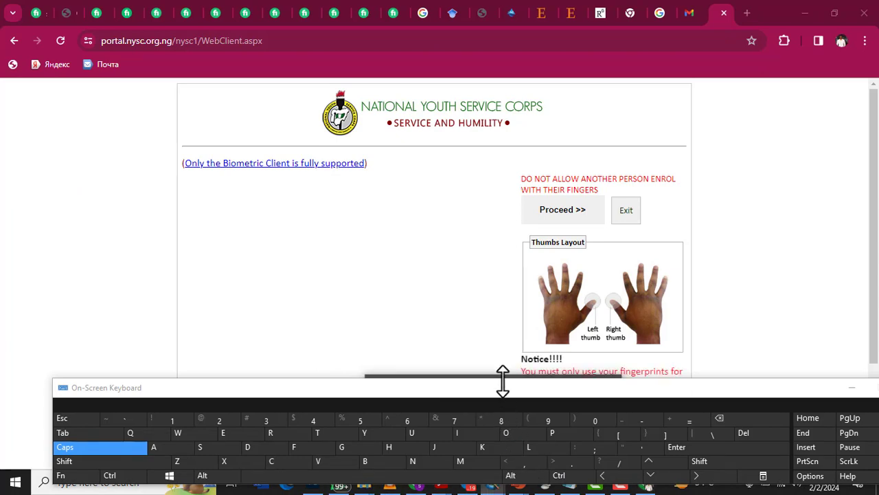
{"action": "left_click_drag", "start_coordinate": [619, 392], "coordinate": [605, 191]}
{"action": "mouse_move", "coordinate": [495, 478]}
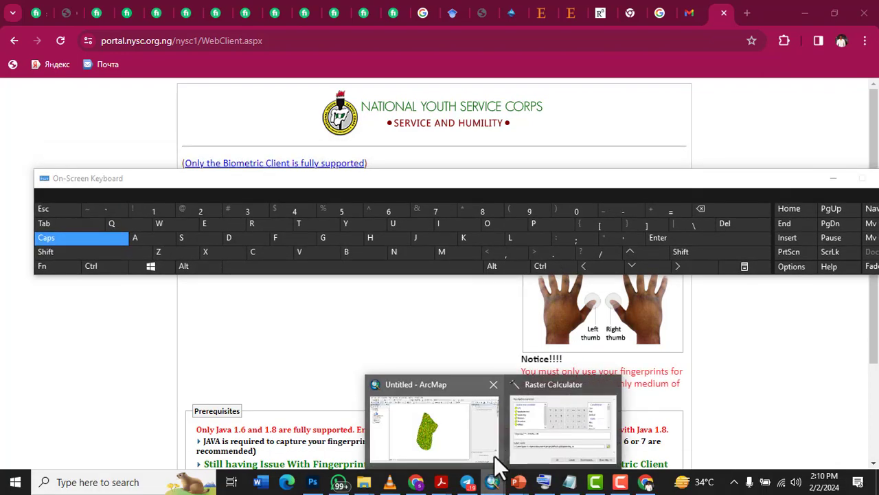
{"action": "left_click", "coordinate": [557, 429]}
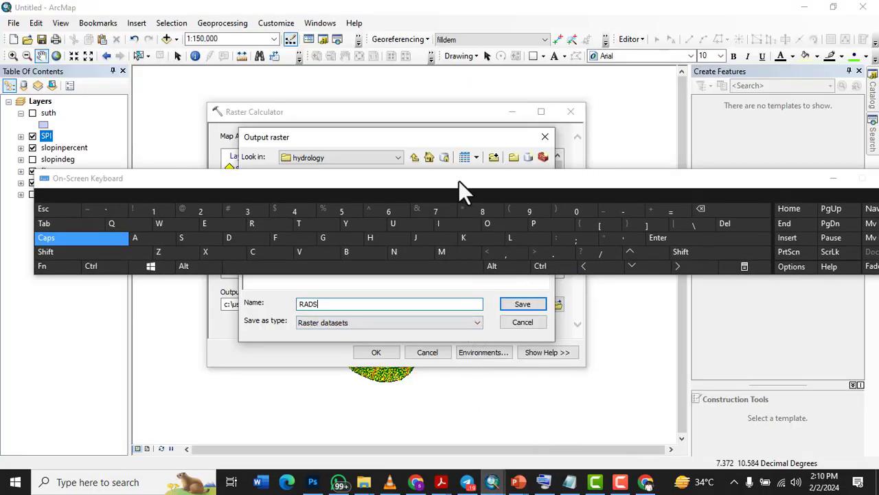
{"action": "left_click_drag", "start_coordinate": [458, 180], "coordinate": [443, 378]}
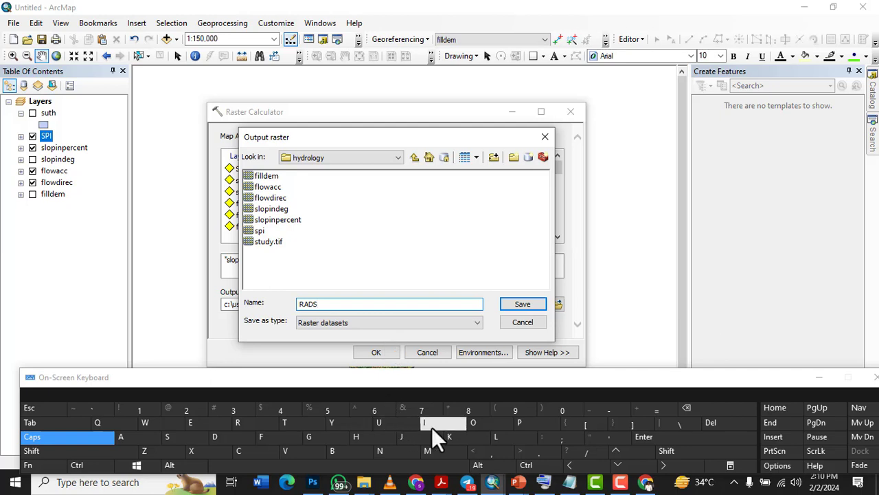
Complete the output raster name as RADSLOPE, save it and run the calculation.
{"action": "left_click", "coordinate": [499, 437]}
{"action": "left_click", "coordinate": [469, 422]}
{"action": "left_click", "coordinate": [518, 421]}
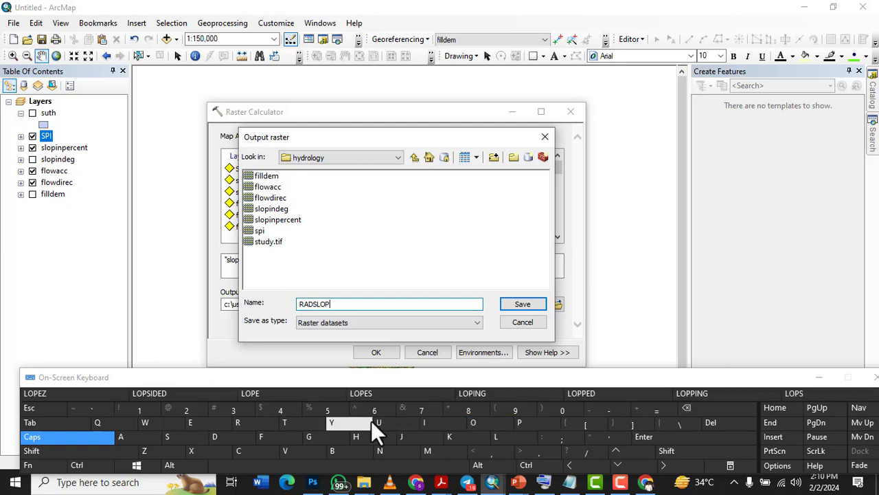
{"action": "left_click", "coordinate": [192, 422]}
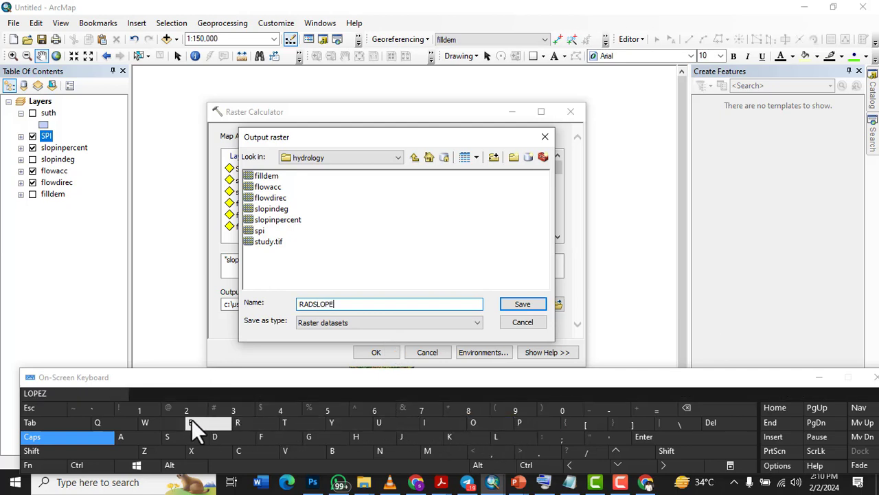
{"action": "left_click", "coordinate": [509, 307]}
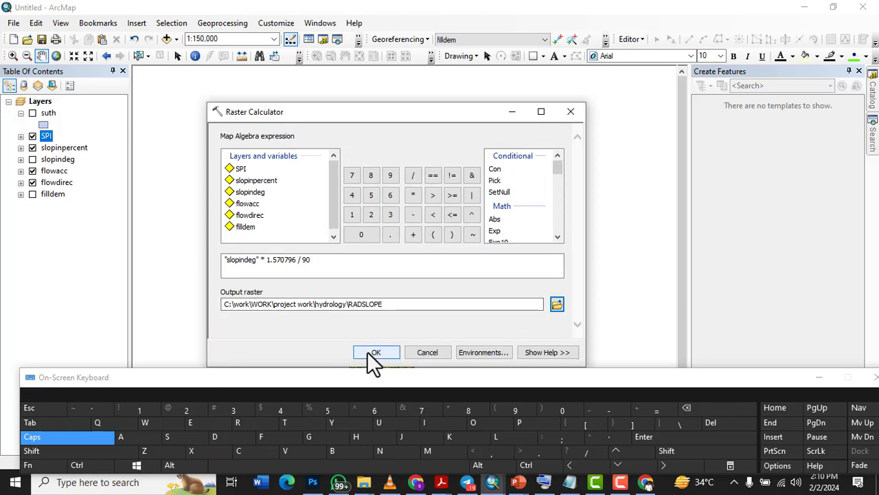
{"action": "left_click", "coordinate": [368, 352]}
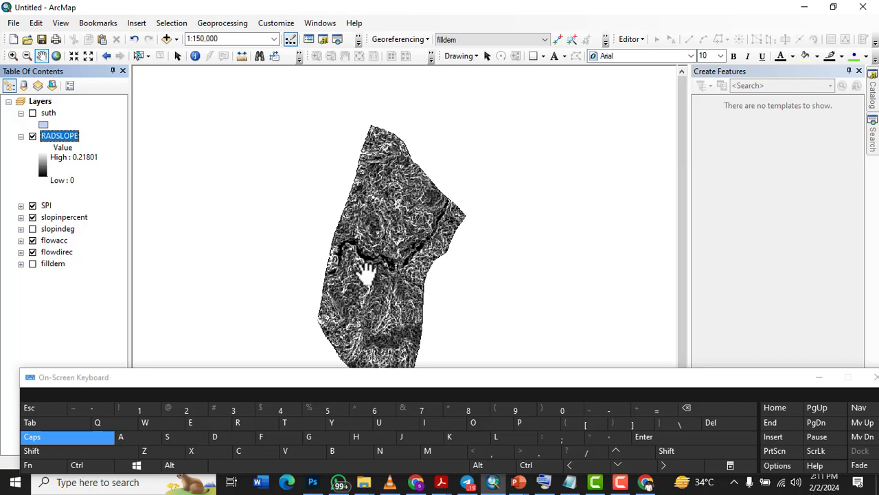
Open Raster Calculator again and start a Con expression with the condition "slopindeg" > 0 followed by a comma.
{"action": "left_click", "coordinate": [871, 139]}
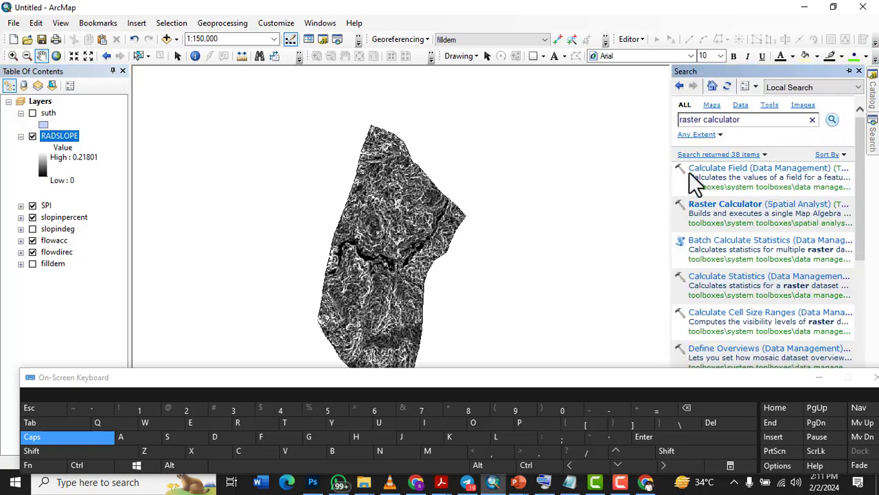
{"action": "left_click", "coordinate": [730, 205]}
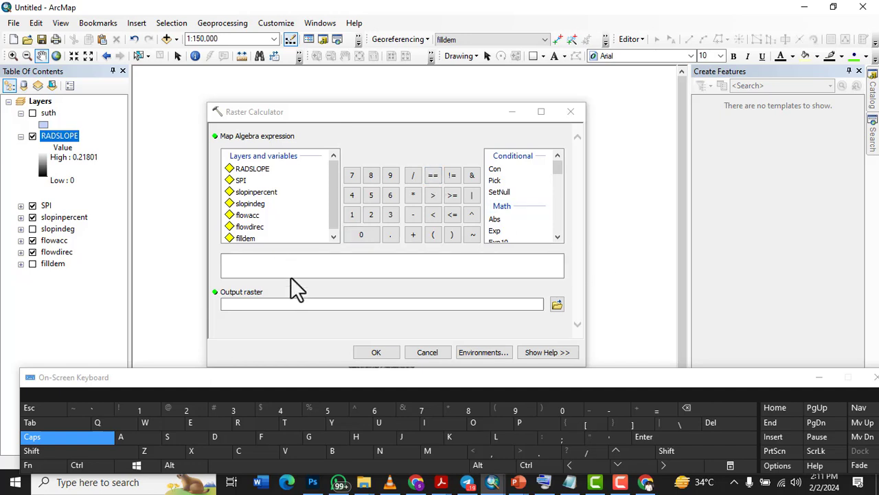
{"action": "double_click", "coordinate": [491, 168]}
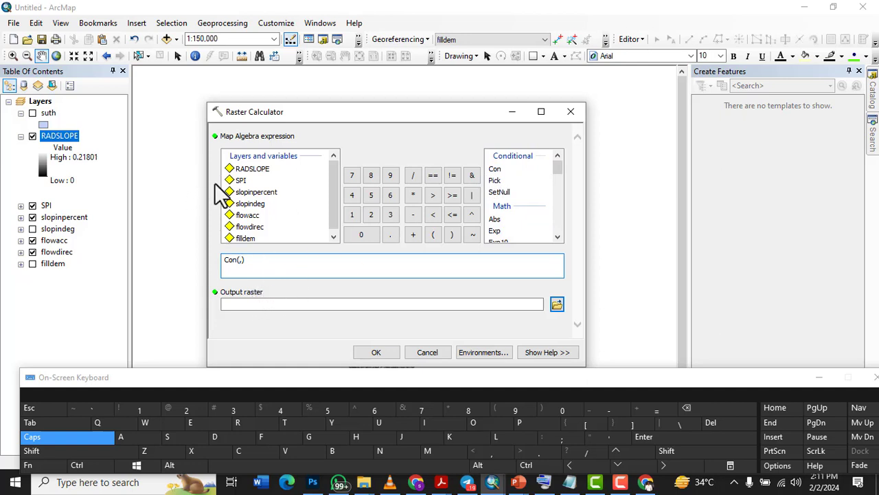
{"action": "double_click", "coordinate": [249, 205]}
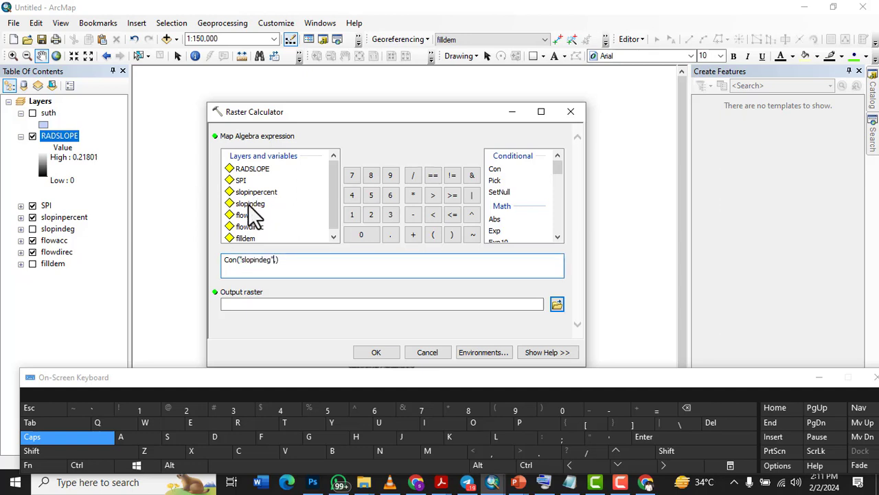
{"action": "left_click", "coordinate": [278, 261]}
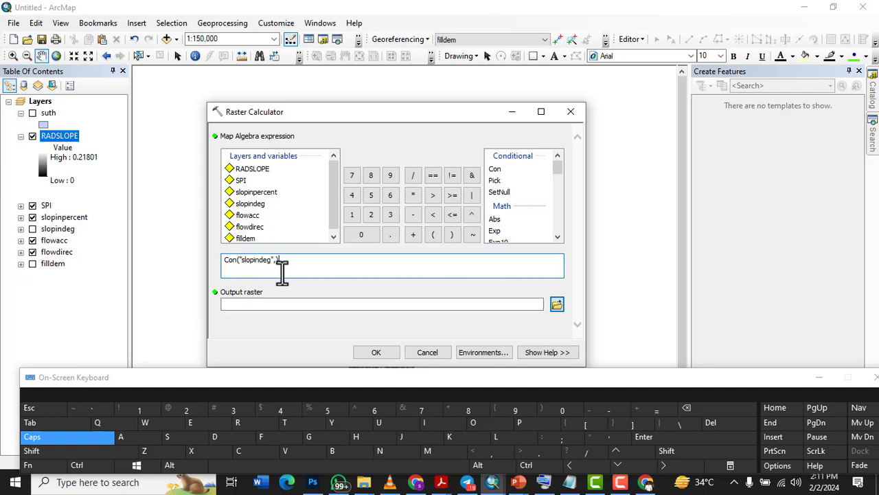
{"action": "key", "text": "Left"}
{"action": "left_click", "coordinate": [433, 195]}
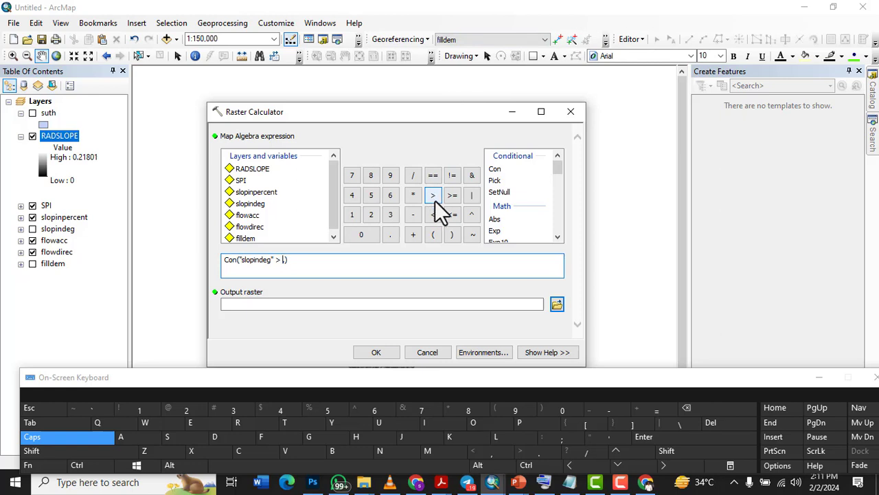
{"action": "type", "text": ","}
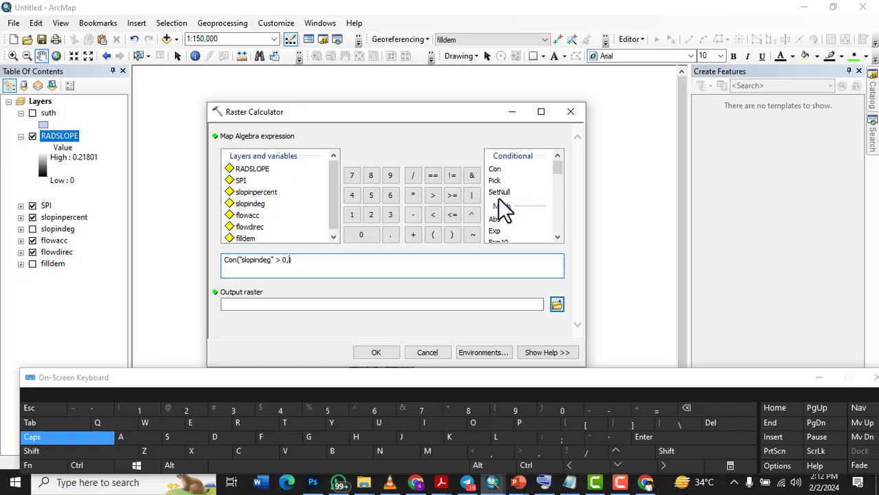
Insert the Tan function with "slopindeg" as its argument as the true value of the Con expression.
{"action": "scroll", "coordinate": [551, 227], "scroll_direction": "down", "scroll_amount": 3}
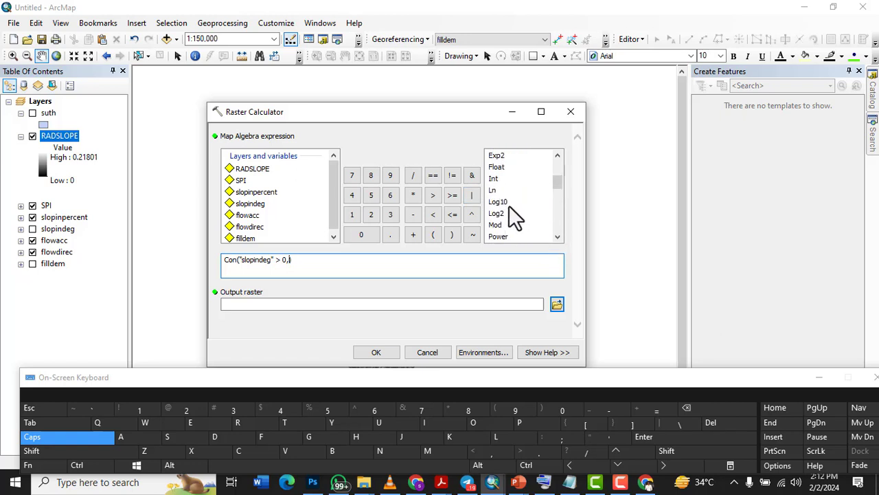
{"action": "scroll", "coordinate": [509, 211], "scroll_direction": "down", "scroll_amount": 1}
{"action": "scroll", "coordinate": [507, 200], "scroll_direction": "up", "scroll_amount": 4}
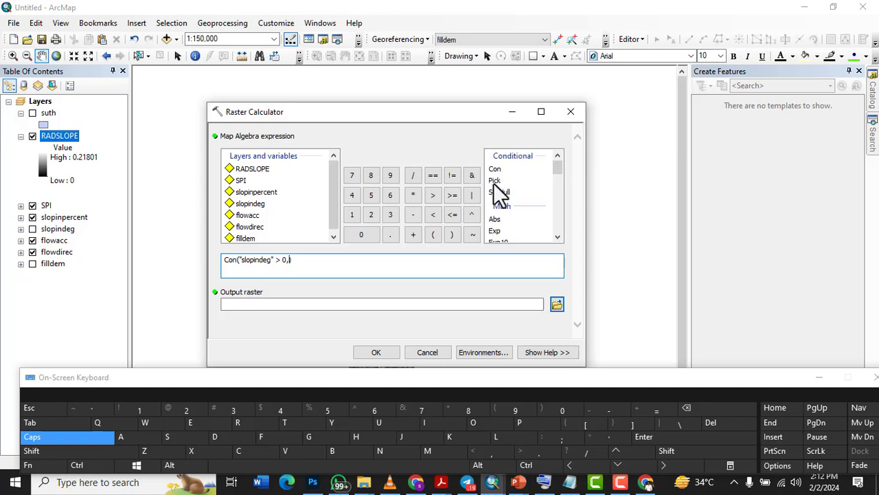
{"action": "scroll", "coordinate": [509, 206], "scroll_direction": "down", "scroll_amount": 4}
{"action": "scroll", "coordinate": [512, 220], "scroll_direction": "down", "scroll_amount": 4}
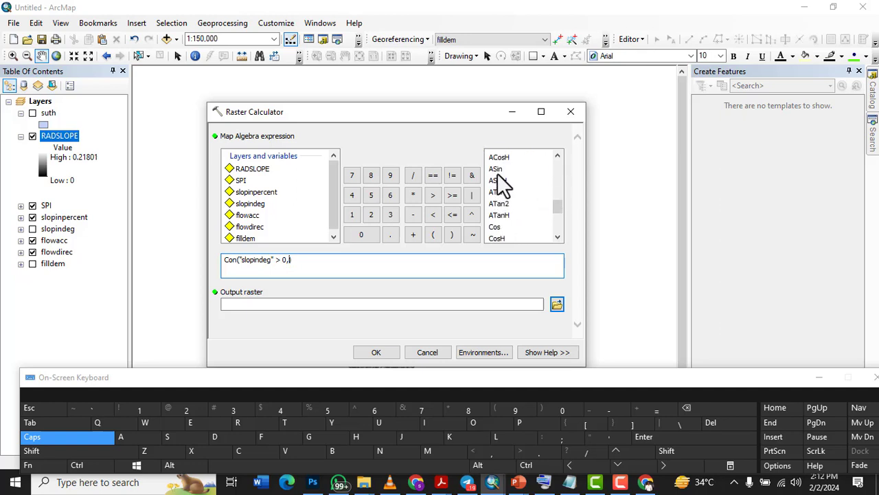
{"action": "scroll", "coordinate": [498, 227], "scroll_direction": "down", "scroll_amount": 2}
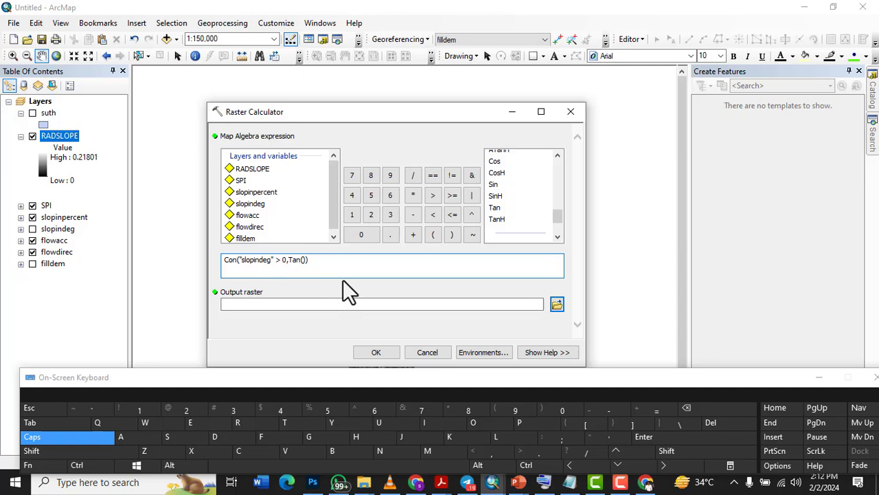
{"action": "double_click", "coordinate": [250, 203]}
Add 0.001 as the false value of the Con expression, after a comma.
{"action": "type", "text": ")"}
{"action": "left_click", "coordinate": [358, 234]}
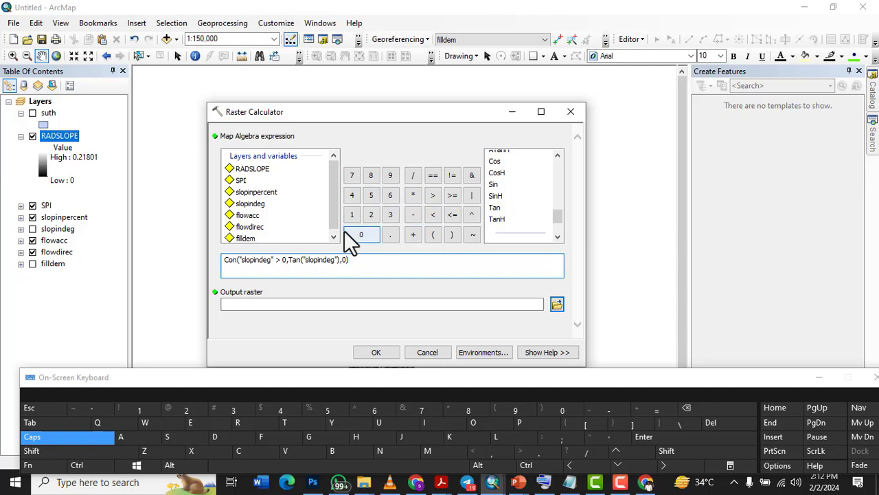
{"action": "left_click", "coordinate": [391, 240]}
{"action": "left_click", "coordinate": [362, 231]}
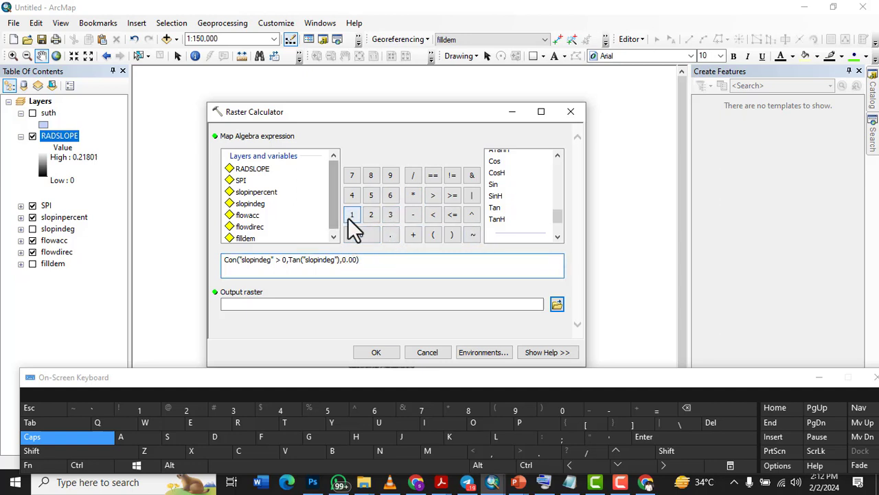
{"action": "left_click", "coordinate": [352, 219]}
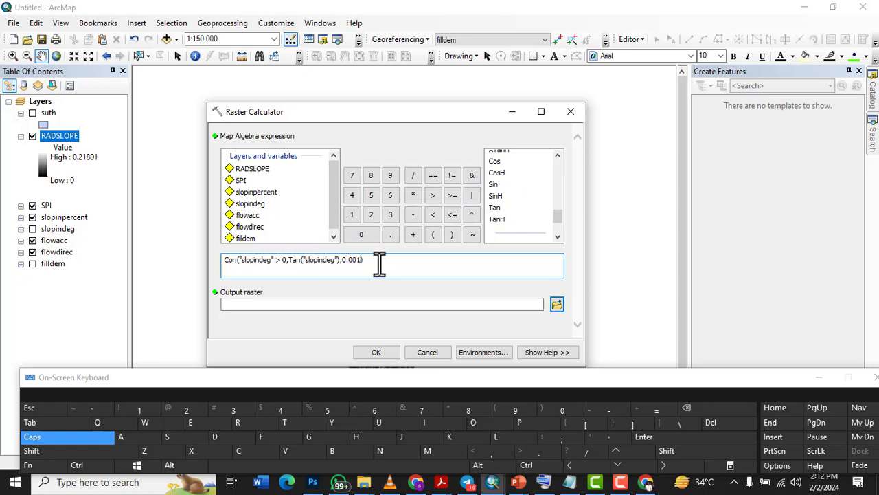
Copy the whole Con expression and paste it in Notepad below the existing Ln formula, leaving a blank line between them.
{"action": "left_click_drag", "start_coordinate": [379, 263], "coordinate": [236, 268]}
{"action": "right_click", "coordinate": [235, 267]}
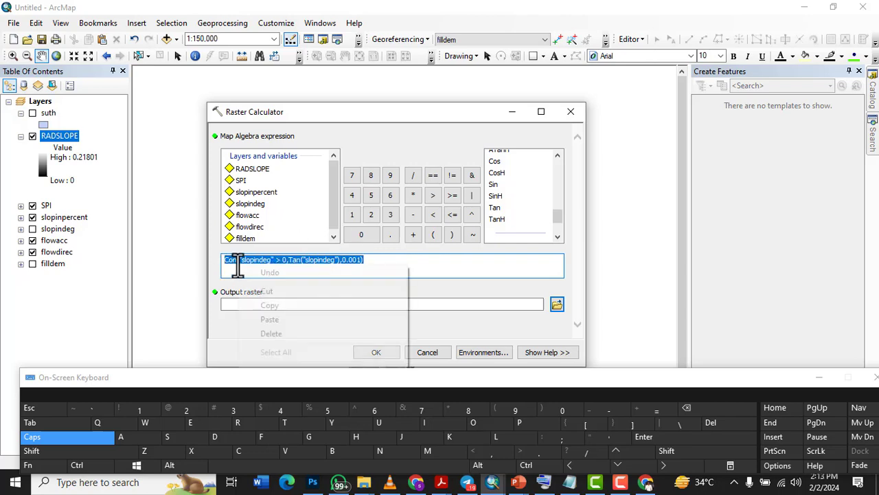
{"action": "left_click", "coordinate": [284, 304]}
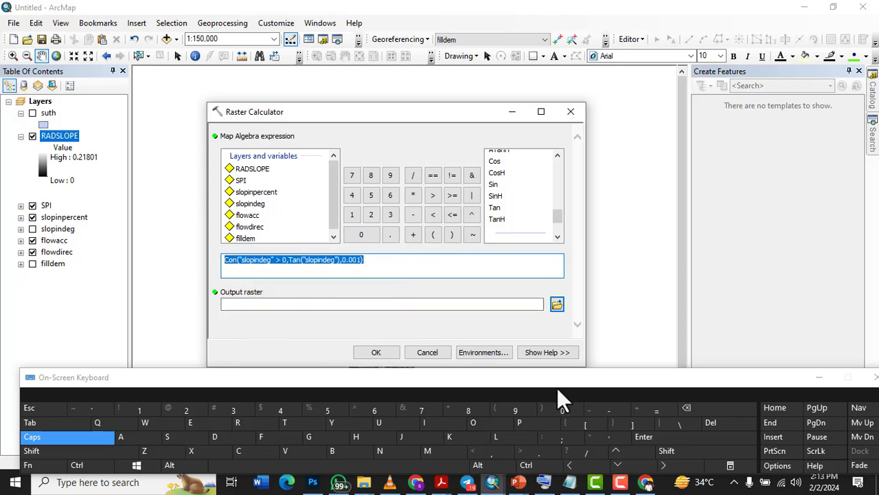
{"action": "left_click_drag", "start_coordinate": [560, 402], "coordinate": [545, 295]}
{"action": "left_click", "coordinate": [559, 475]}
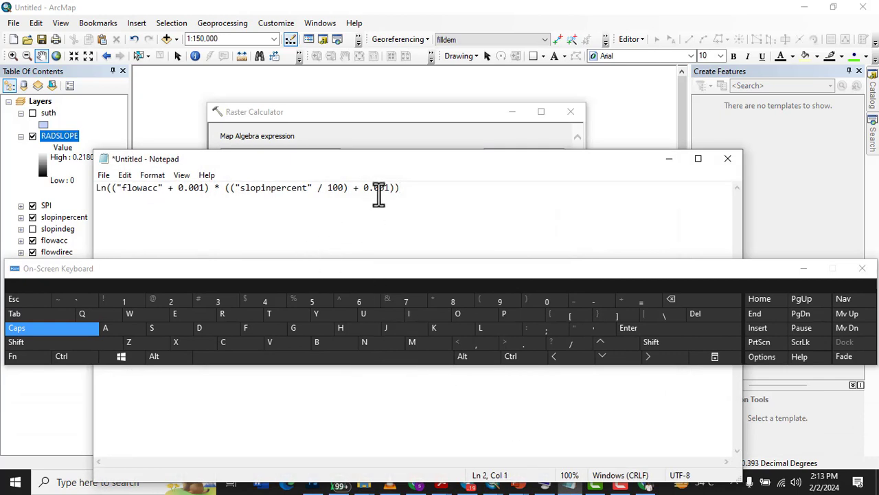
{"action": "key", "text": "ctrl"}
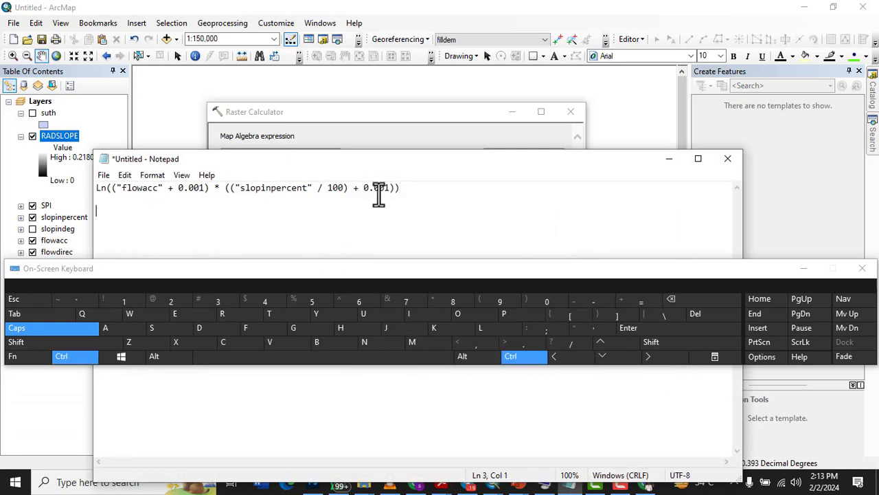
{"action": "key", "text": "ctrl+v"}
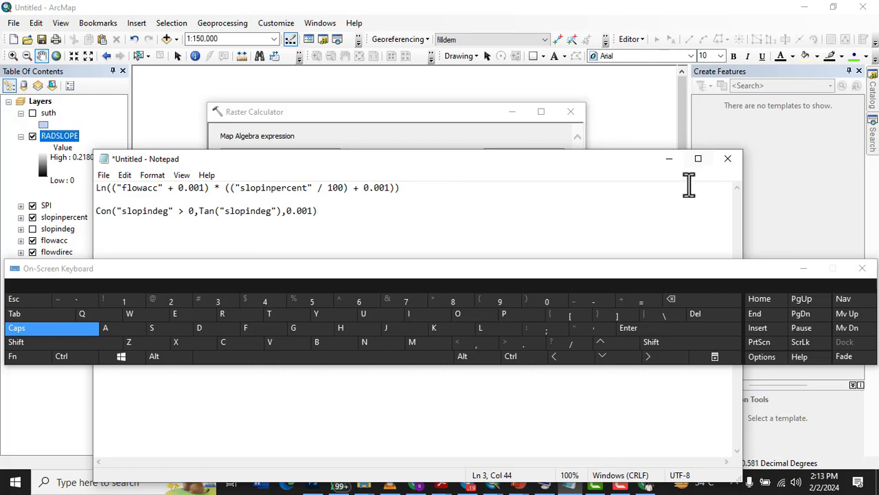
Set the Con expression's output raster to TANSLOPE in the hydrology folder and run the calculation.
{"action": "left_click", "coordinate": [670, 160]}
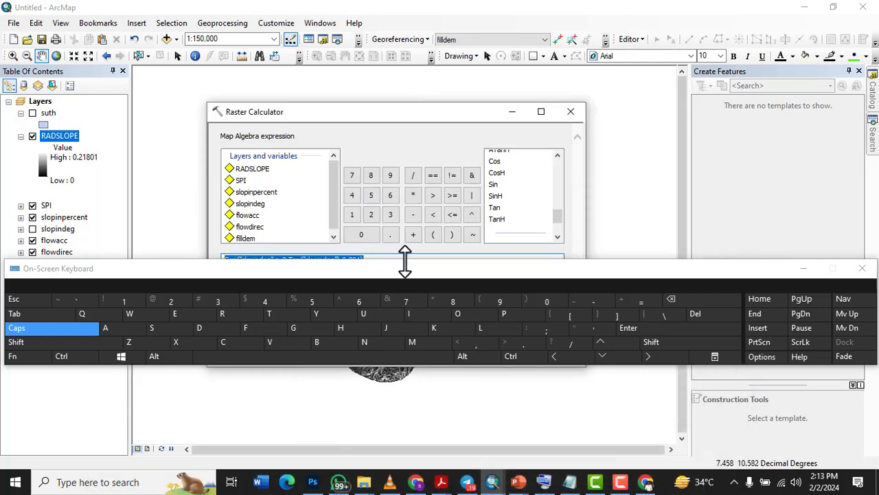
{"action": "left_click_drag", "start_coordinate": [404, 261], "coordinate": [402, 376]}
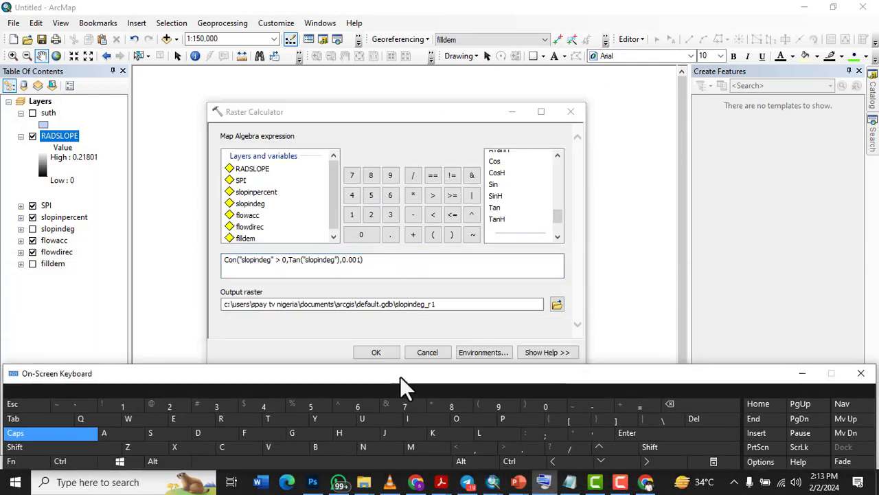
{"action": "left_click", "coordinate": [557, 304]}
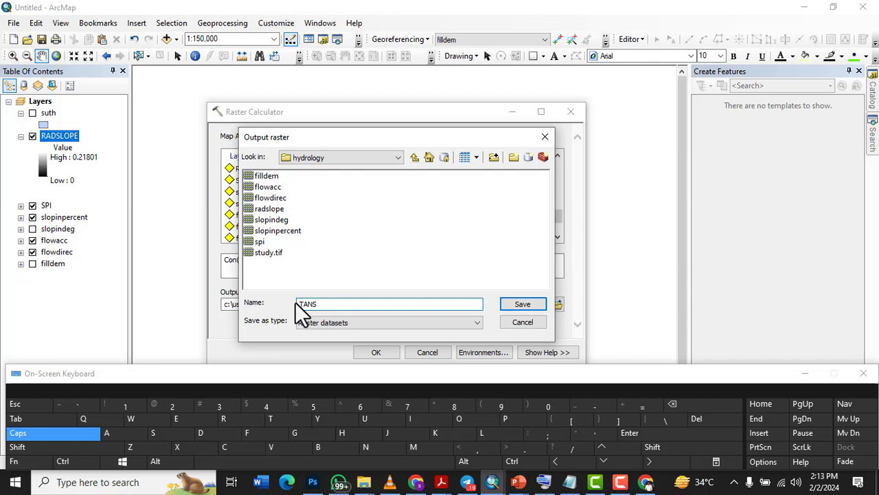
{"action": "left_click", "coordinate": [485, 434]}
{"action": "left_click", "coordinate": [462, 418]}
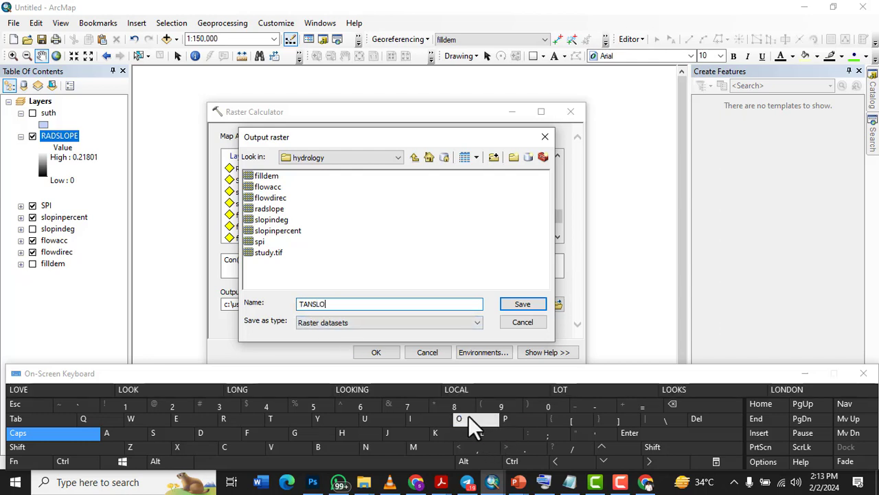
{"action": "left_click", "coordinate": [505, 416]}
{"action": "left_click", "coordinate": [176, 419]}
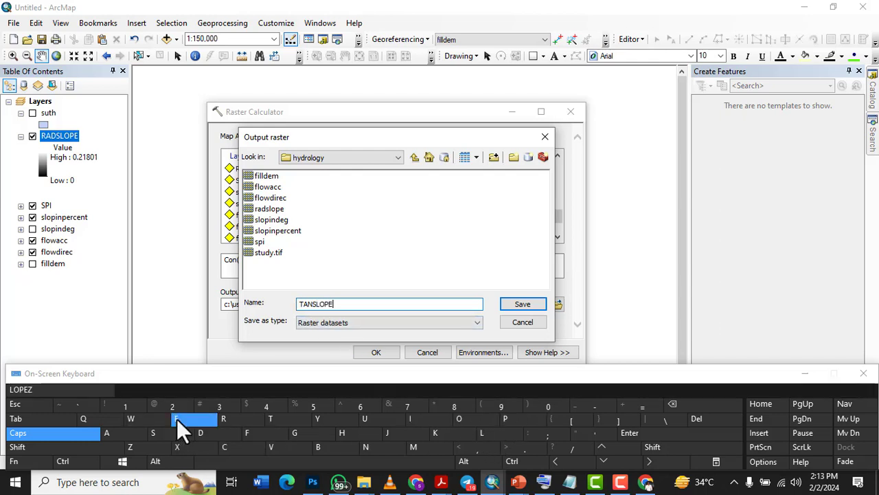
{"action": "left_click", "coordinate": [522, 305]}
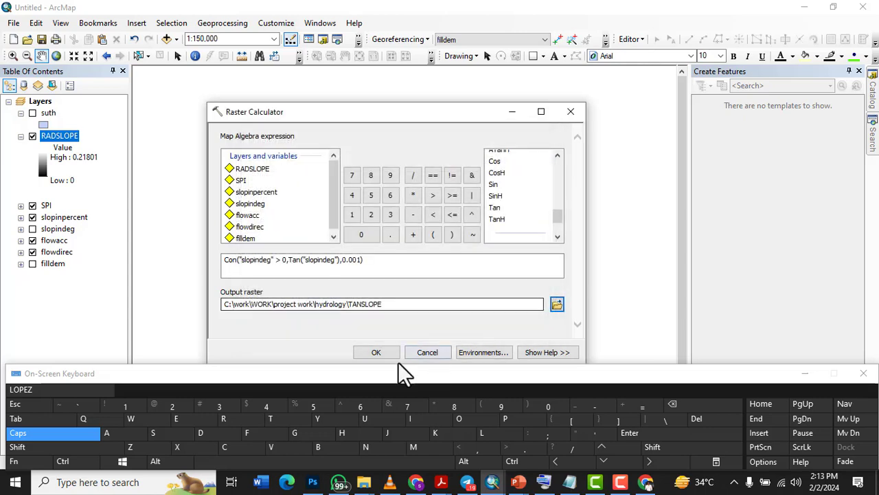
{"action": "left_click", "coordinate": [384, 350]}
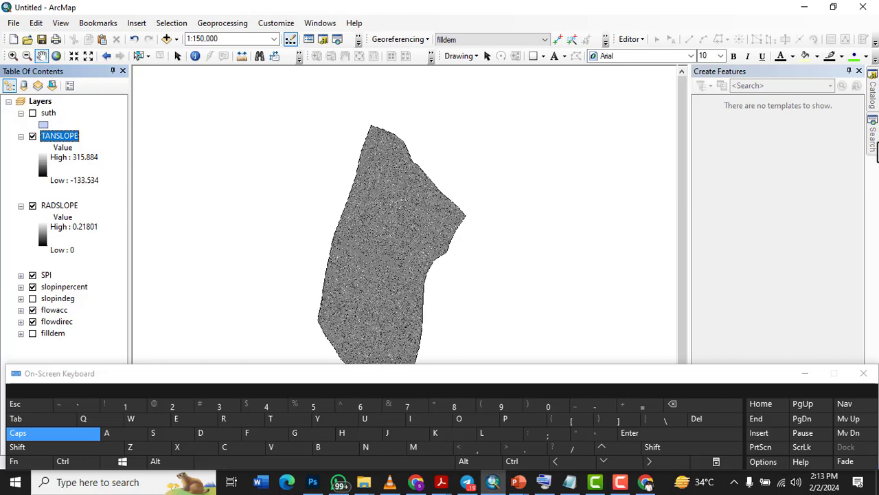
Open Raster Calculator again and start a new expression with "flowacc" + 1.
{"action": "mouse_move", "coordinate": [876, 145]}
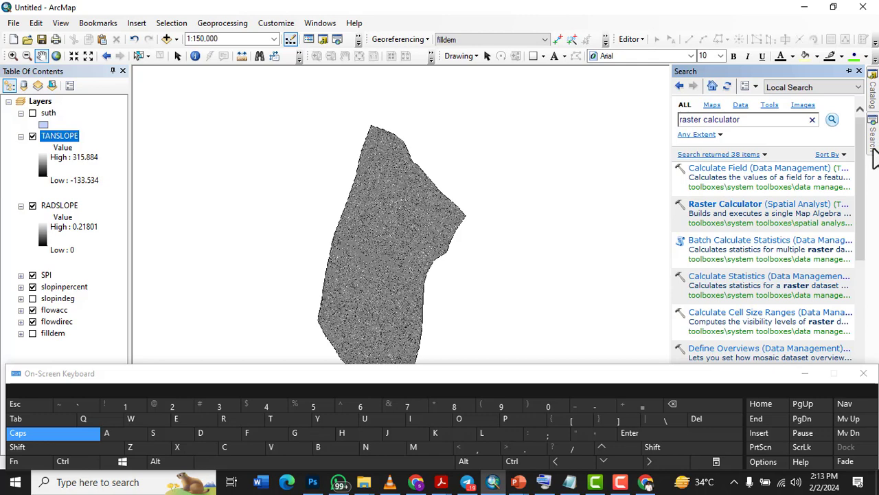
{"action": "left_click", "coordinate": [726, 206]}
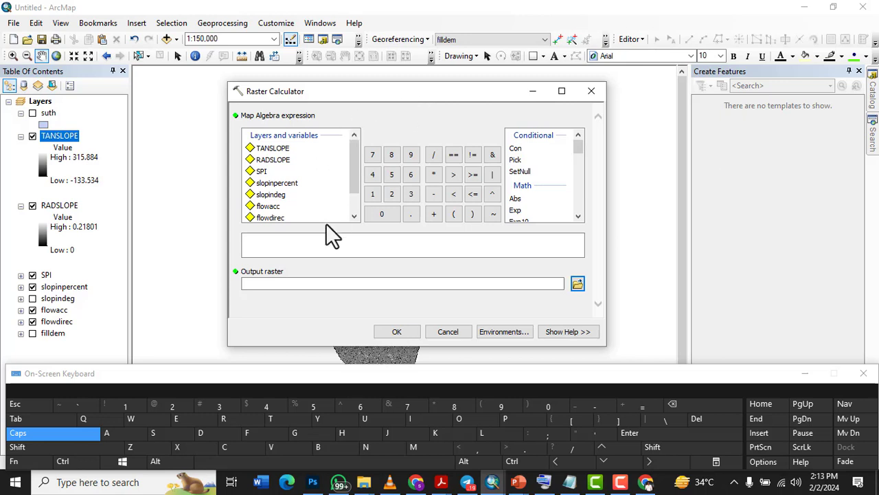
{"action": "left_click", "coordinate": [365, 251]}
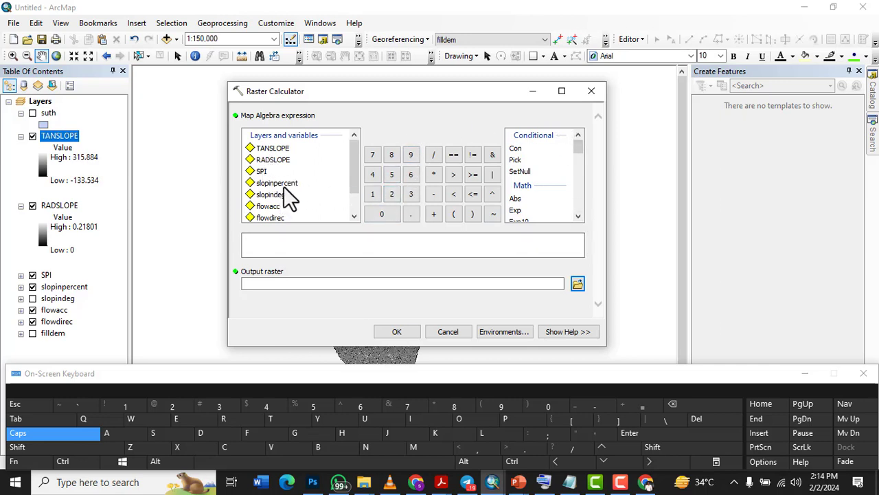
{"action": "scroll", "coordinate": [290, 198], "scroll_direction": "down", "scroll_amount": 1}
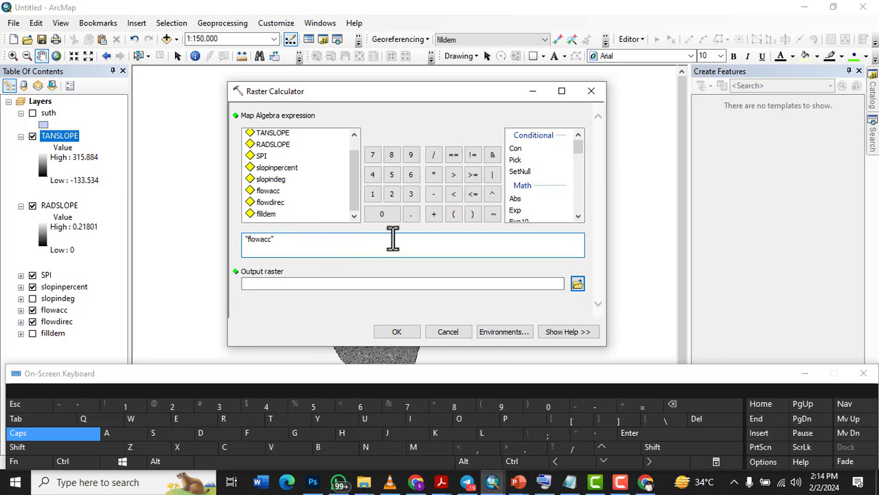
{"action": "left_click", "coordinate": [434, 213]}
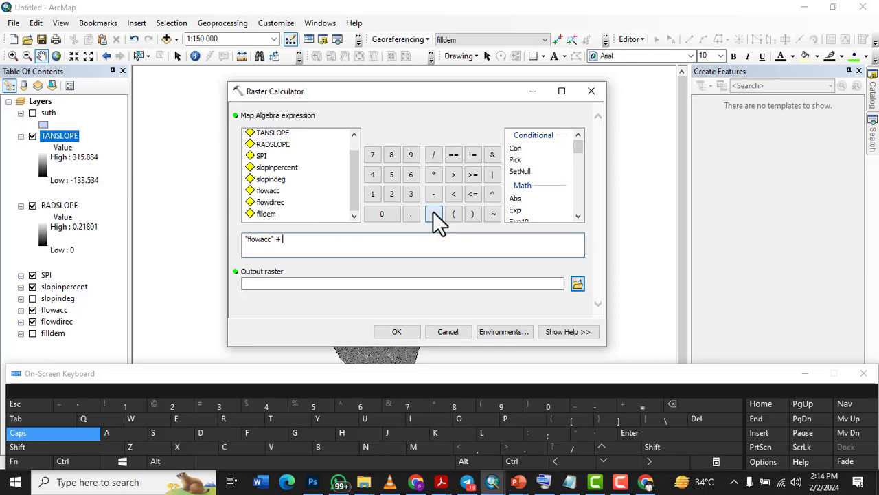
{"action": "left_click", "coordinate": [373, 200]}
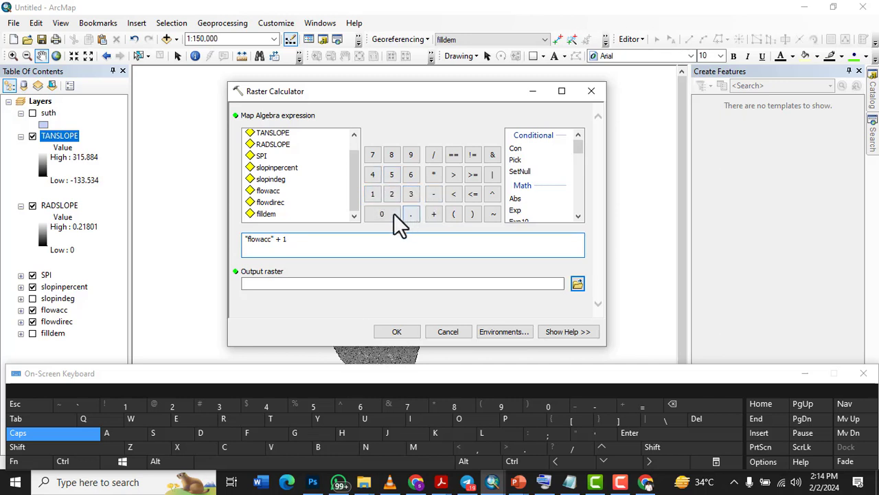
Enclose "flowacc" + 1 in parentheses and add a multiplication operator after it.
{"action": "left_click", "coordinate": [245, 239]}
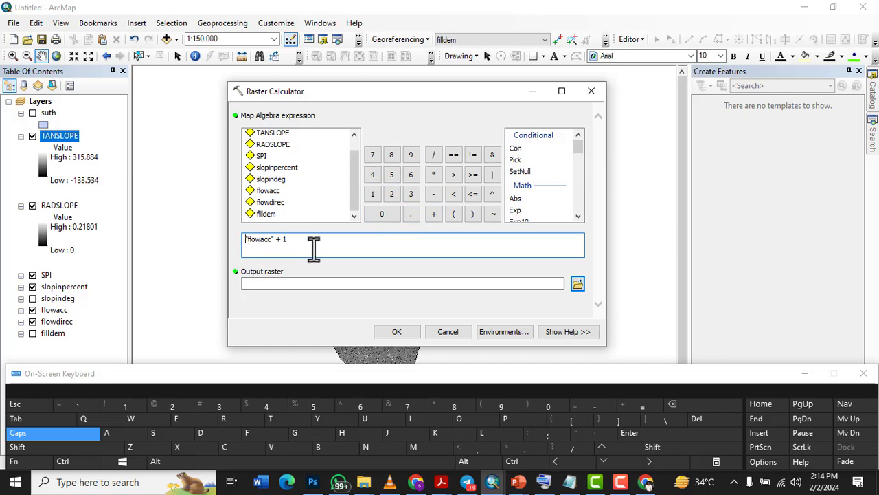
{"action": "left_click", "coordinate": [453, 213]}
{"action": "left_click", "coordinate": [302, 238]}
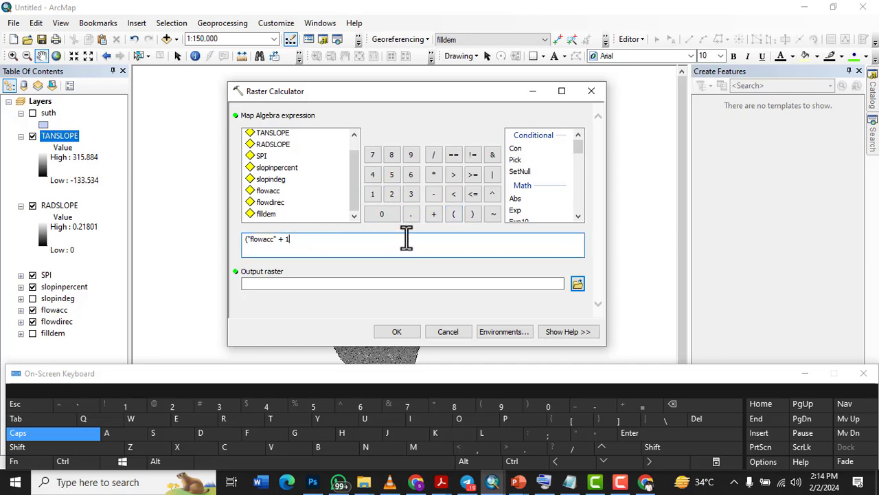
{"action": "left_click", "coordinate": [473, 215]}
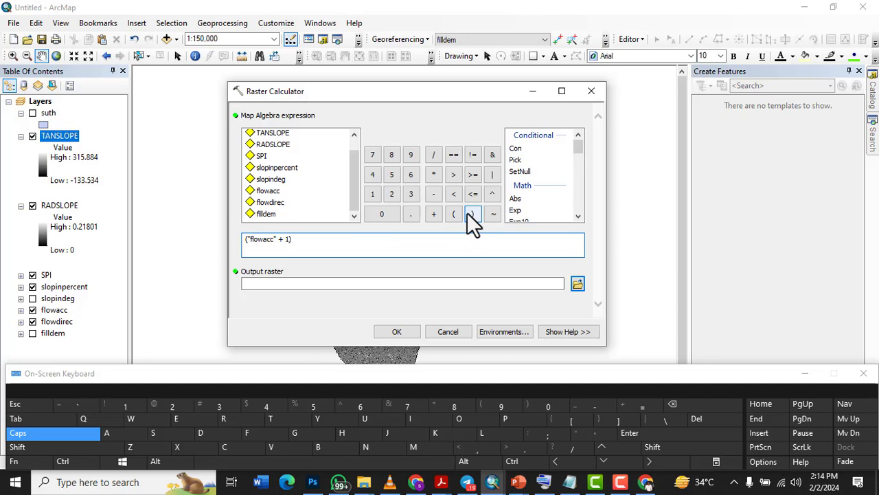
{"action": "left_click", "coordinate": [434, 173]}
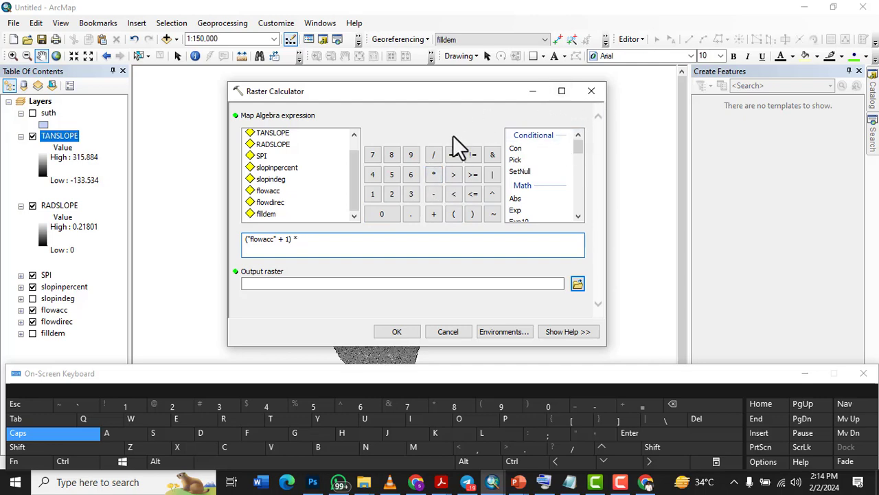
Minimize Raster Calculator and copy the X cell size from the flowdirec layer's source properties.
{"action": "left_click", "coordinate": [533, 90]}
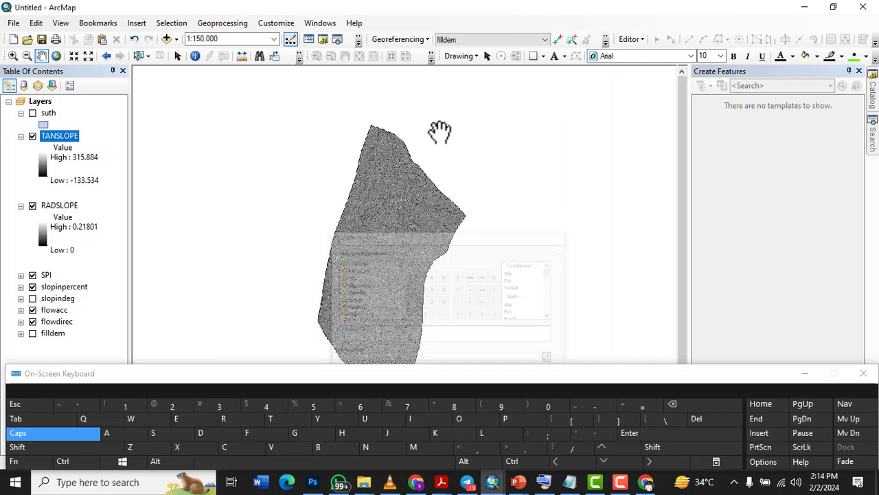
{"action": "left_click", "coordinate": [51, 129]}
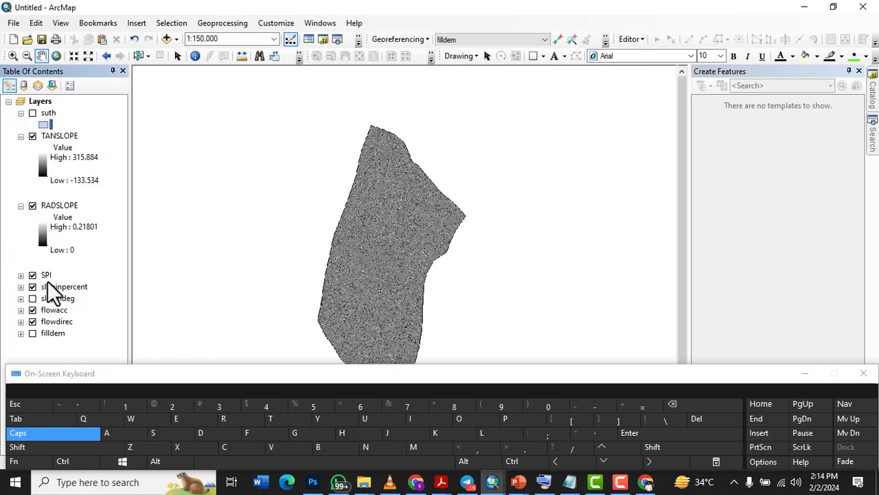
{"action": "right_click", "coordinate": [61, 322]}
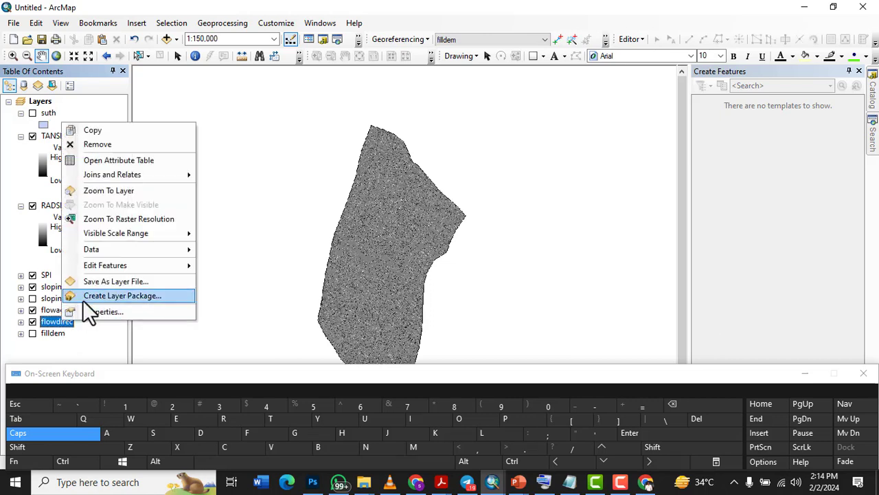
{"action": "left_click", "coordinate": [85, 311]}
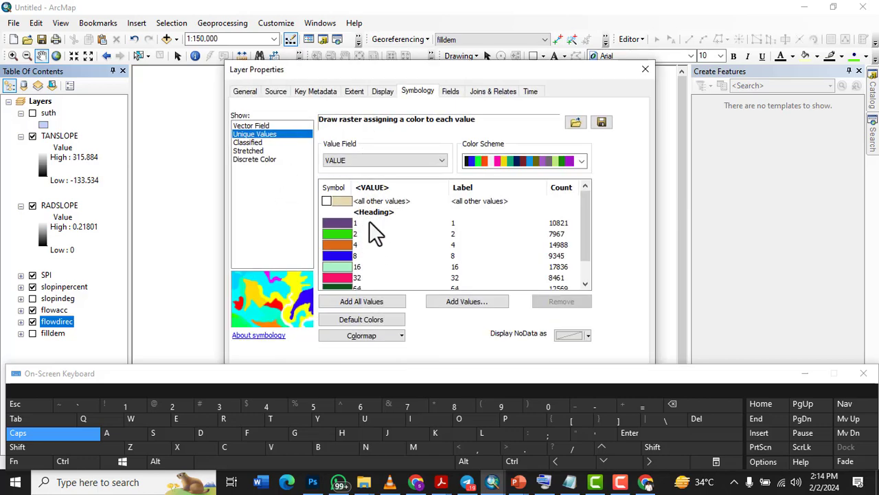
{"action": "left_click", "coordinate": [272, 91]}
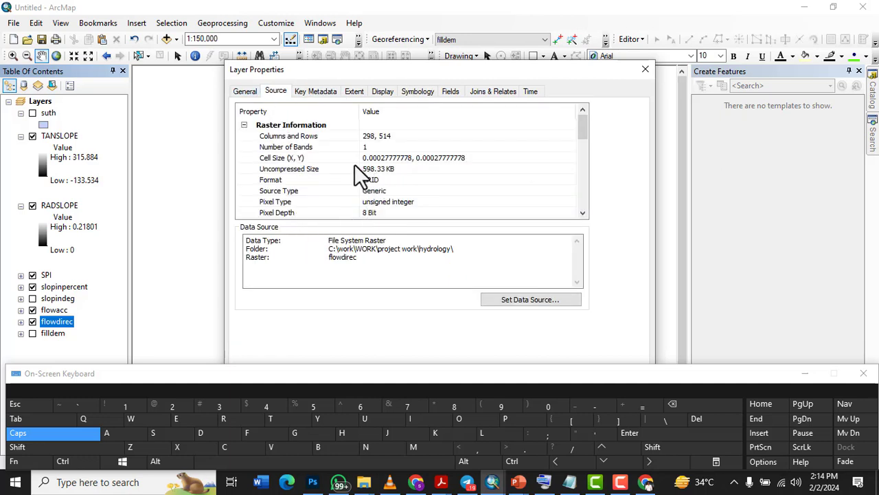
{"action": "left_click", "coordinate": [374, 158]}
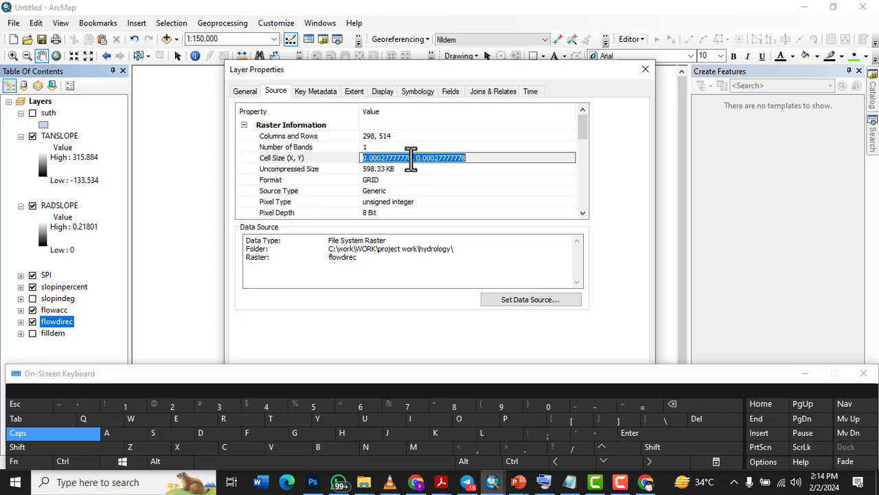
{"action": "left_click_drag", "start_coordinate": [410, 158], "coordinate": [363, 158]}
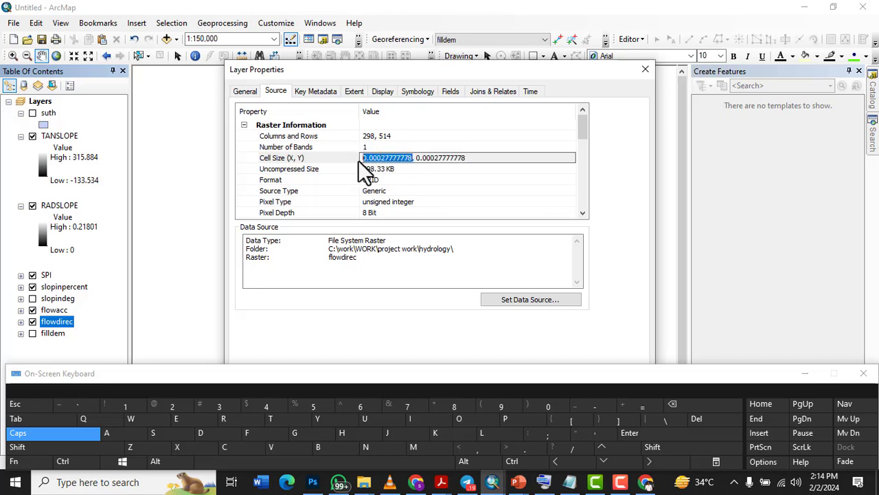
{"action": "right_click", "coordinate": [381, 157]}
{"action": "left_click", "coordinate": [417, 197]}
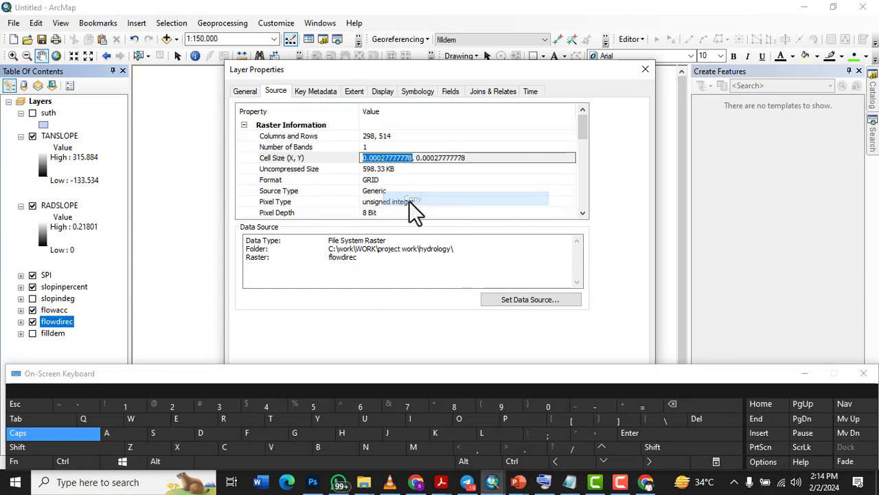
{"action": "left_click", "coordinate": [645, 69]}
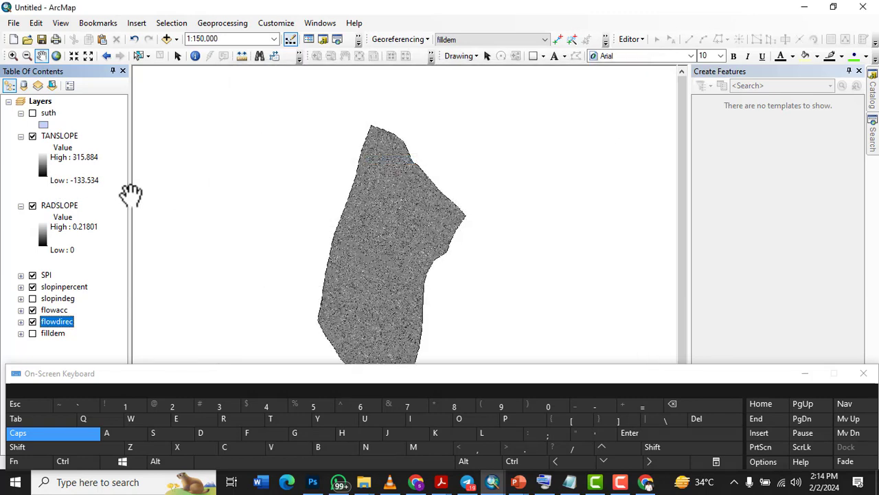
Check the cell size in the filldem layer's source properties.
{"action": "right_click", "coordinate": [52, 333]}
{"action": "left_click", "coordinate": [96, 322]}
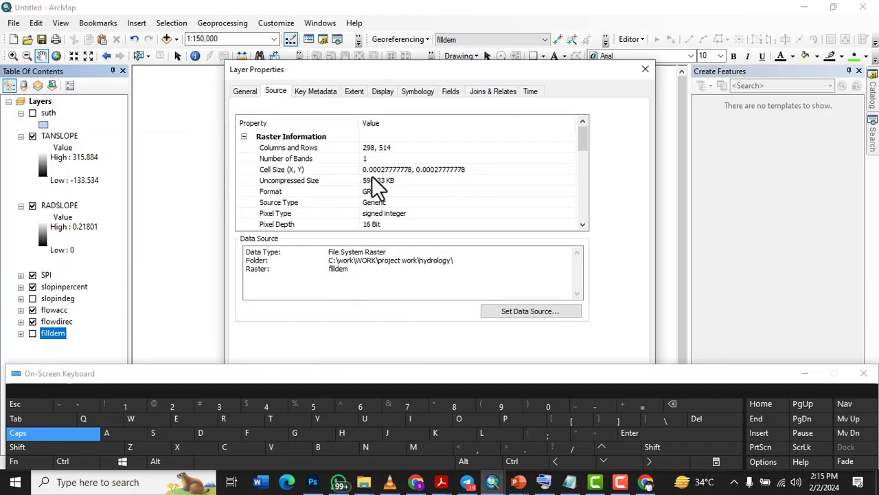
{"action": "left_click", "coordinate": [646, 70]}
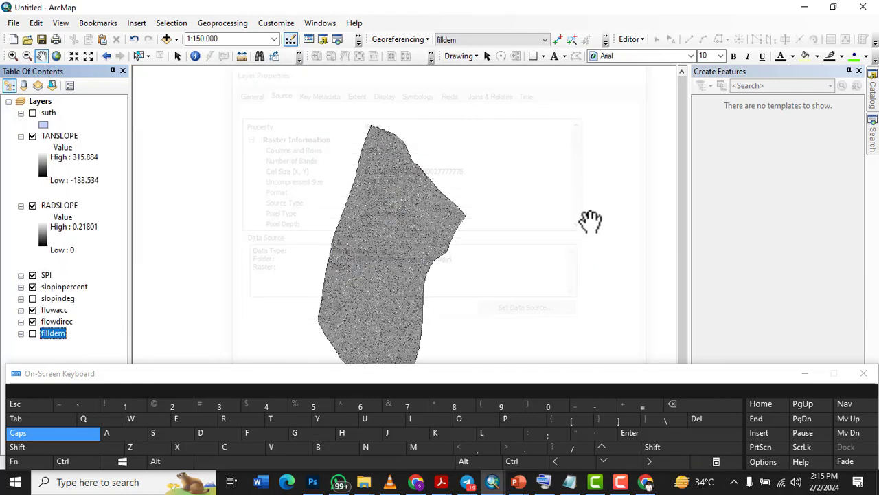
Return to Raster Calculator and paste the copied cell size 0.00027777778, in parentheses, after the multiplication operator.
{"action": "left_click_drag", "start_coordinate": [653, 383], "coordinate": [653, 494]}
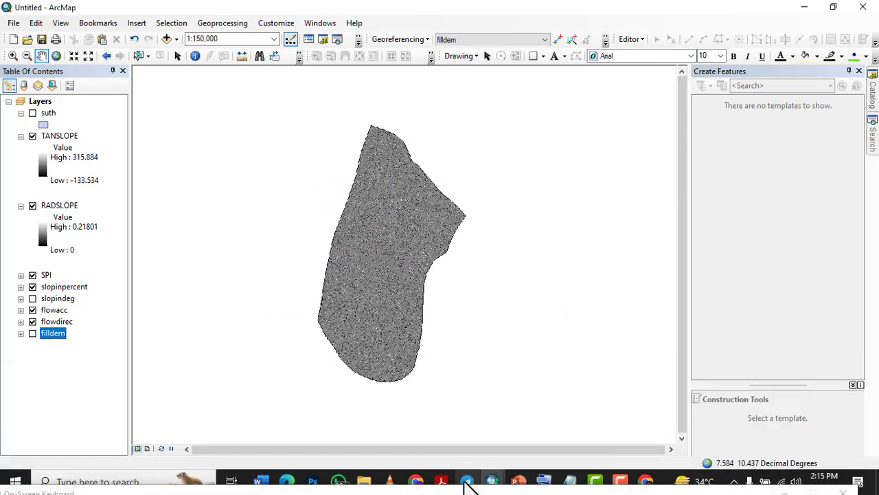
{"action": "mouse_move", "coordinate": [493, 481]}
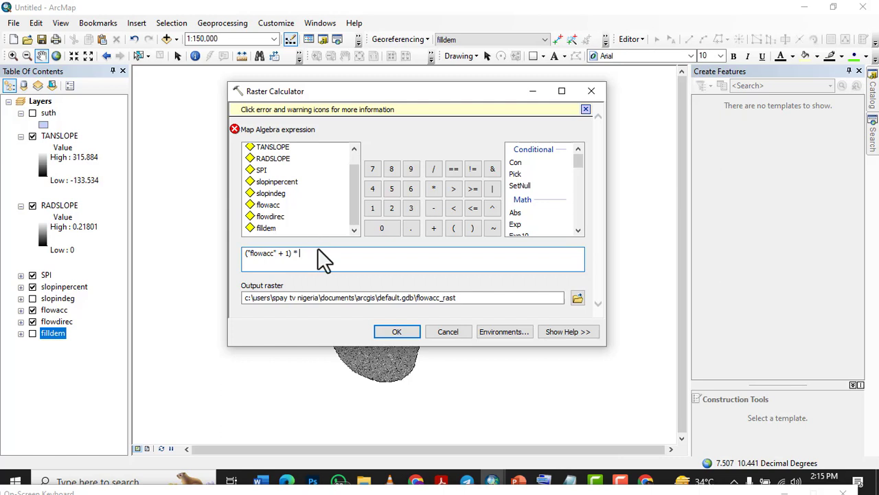
{"action": "key", "text": "ctrl+v"}
{"action": "left_click", "coordinate": [472, 228]}
{"action": "left_click", "coordinate": [300, 253]}
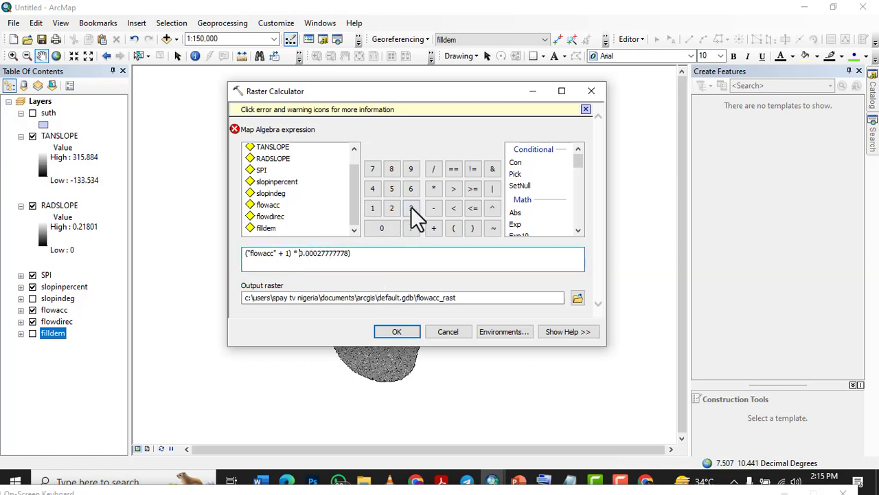
{"action": "left_click", "coordinate": [454, 228]}
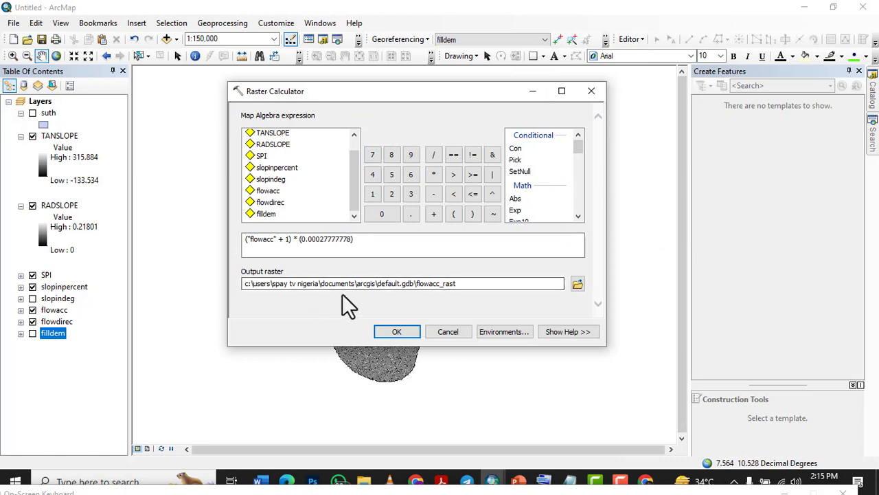
Set the output raster to ACCSCALE in the hydrology folder and run the scaled flow accumulation calculation.
{"action": "left_click", "coordinate": [577, 285]}
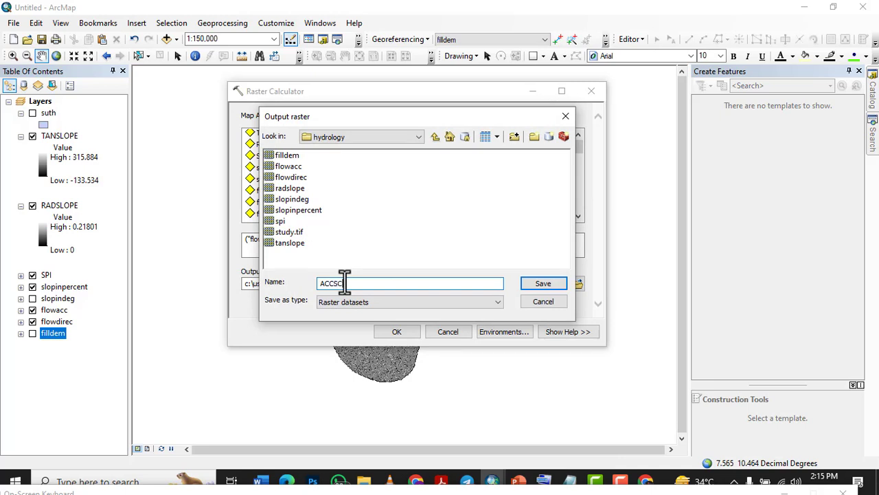
{"action": "type", "text": "ACCSCA"}
{"action": "left_click_drag", "start_coordinate": [447, 485], "coordinate": [456, 389]}
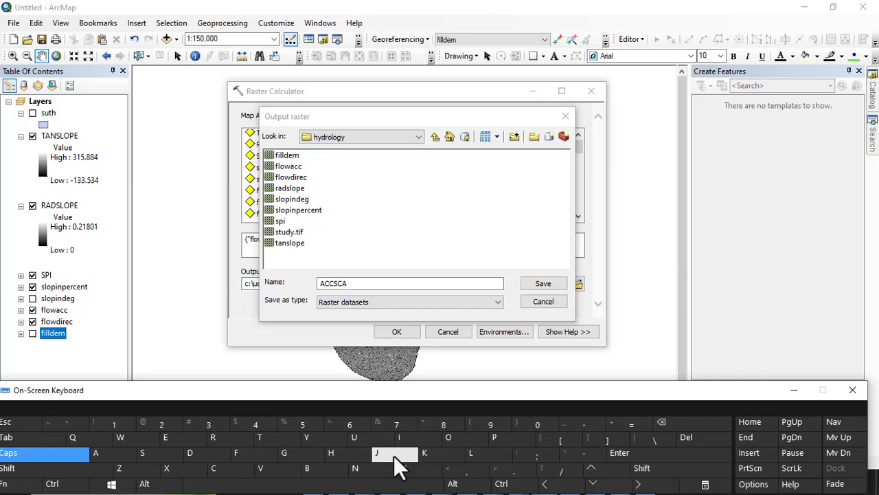
{"action": "left_click", "coordinate": [473, 454]}
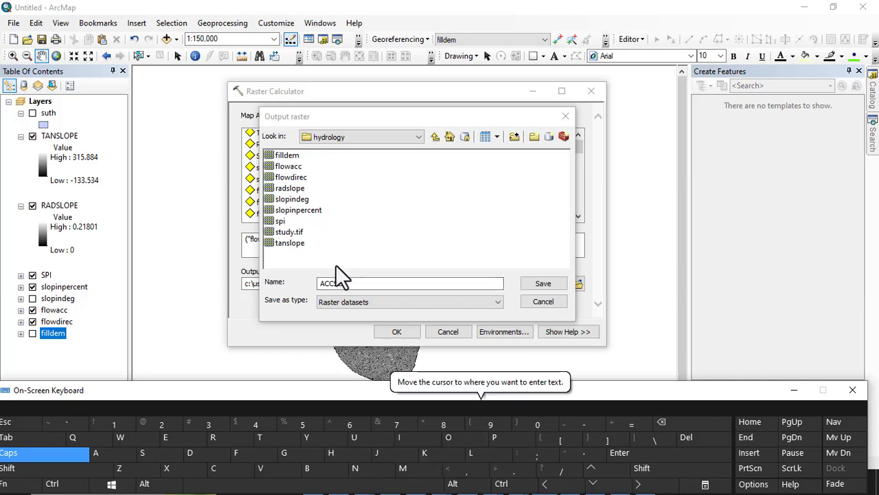
{"action": "left_click", "coordinate": [348, 283]}
{"action": "left_click", "coordinate": [470, 460]}
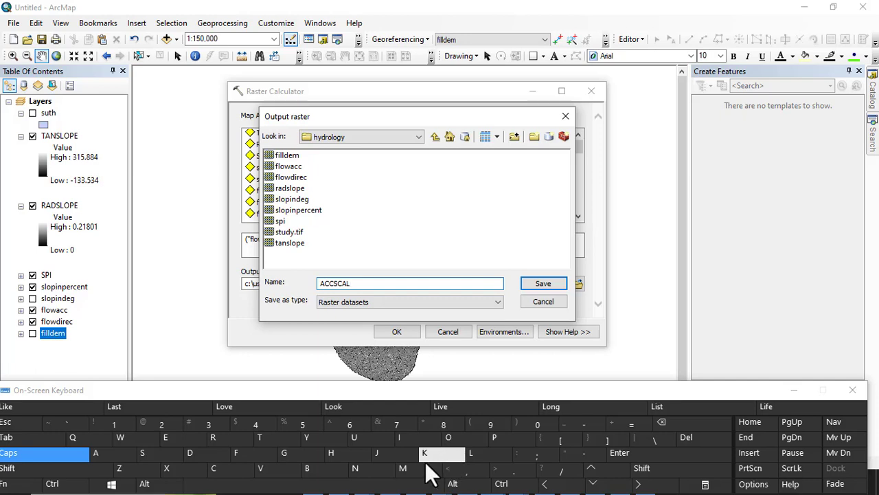
{"action": "left_click", "coordinate": [165, 437]}
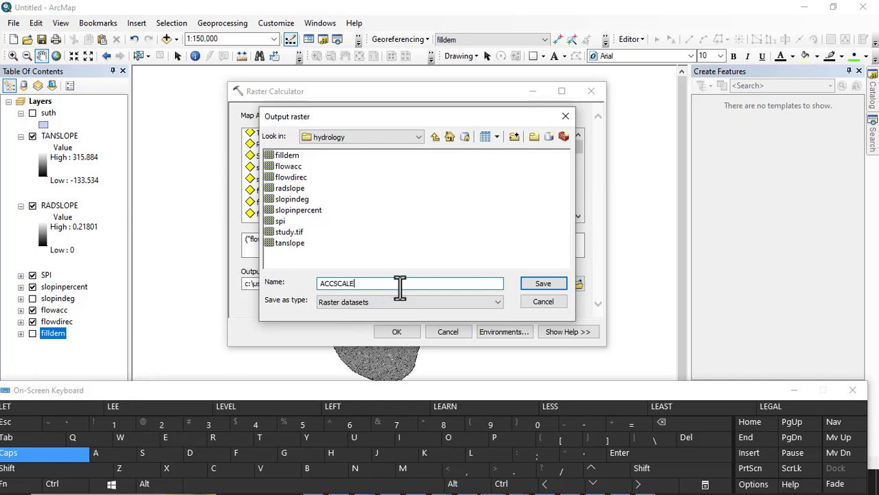
{"action": "left_click", "coordinate": [543, 284]}
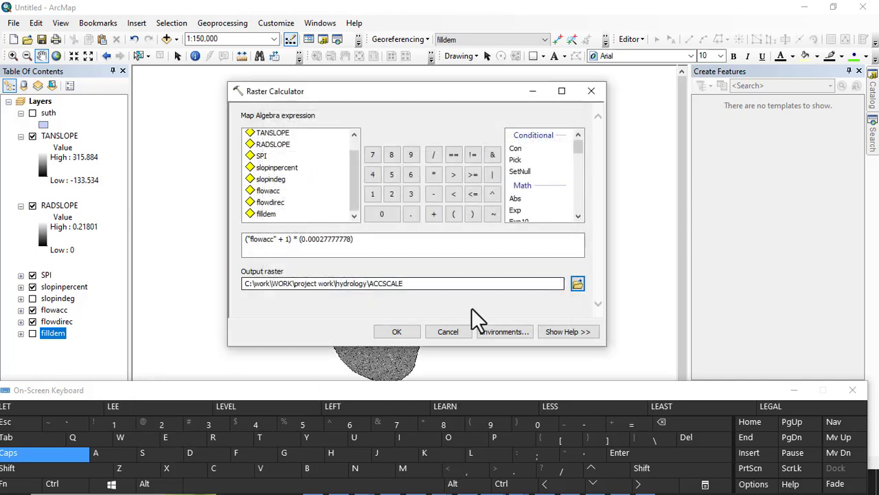
{"action": "left_click", "coordinate": [399, 332]}
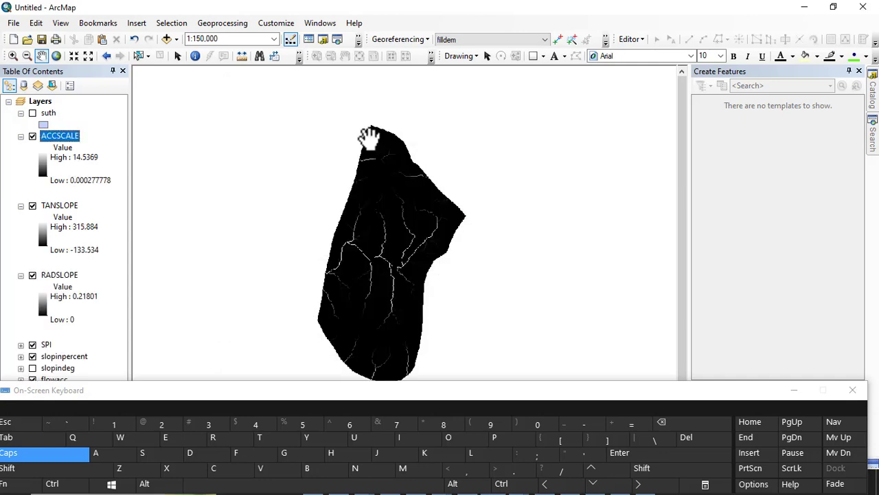
Open Raster Calculator again and build the expression Ln("ACCSCALE" / "TANSLOPE").
{"action": "scroll", "coordinate": [347, 143], "scroll_direction": "up", "scroll_amount": 2}
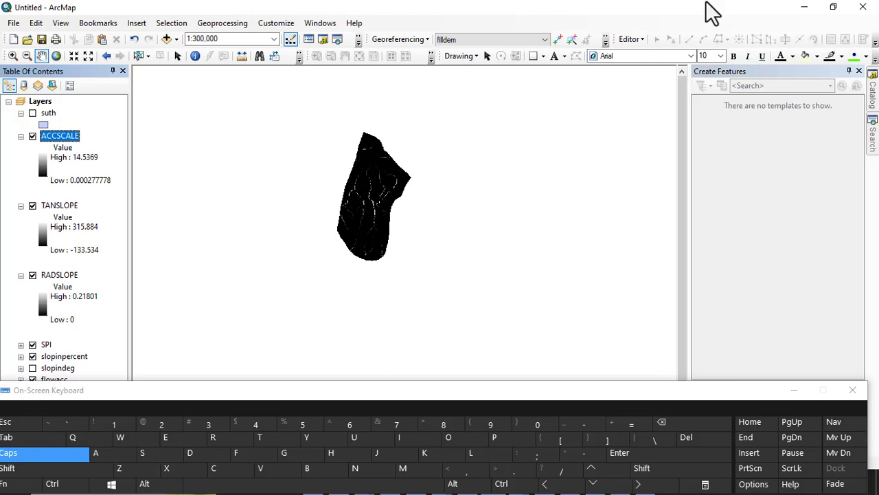
{"action": "left_click", "coordinate": [874, 136]}
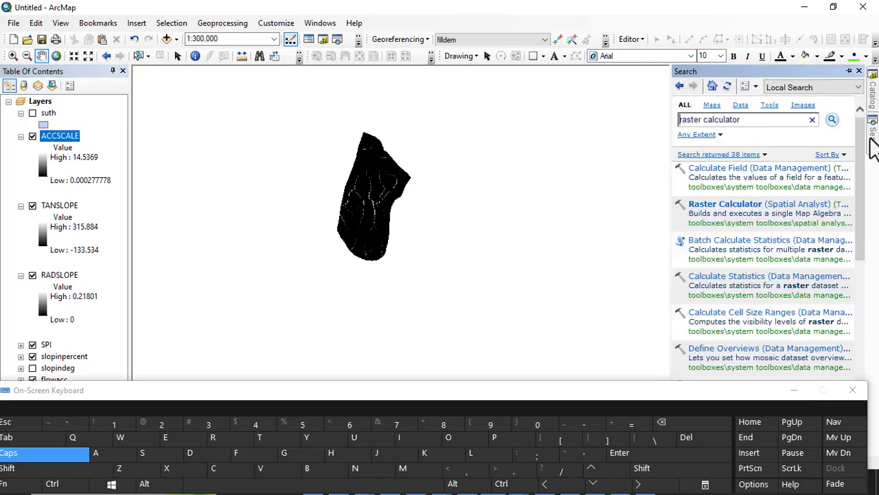
{"action": "left_click", "coordinate": [721, 208]}
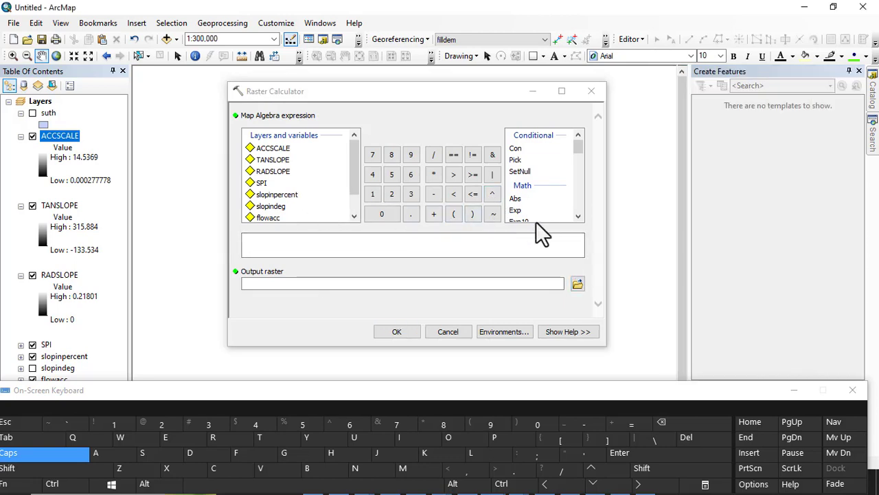
{"action": "scroll", "coordinate": [527, 206], "scroll_direction": "down", "scroll_amount": 2}
{"action": "scroll", "coordinate": [527, 204], "scroll_direction": "down", "scroll_amount": 2}
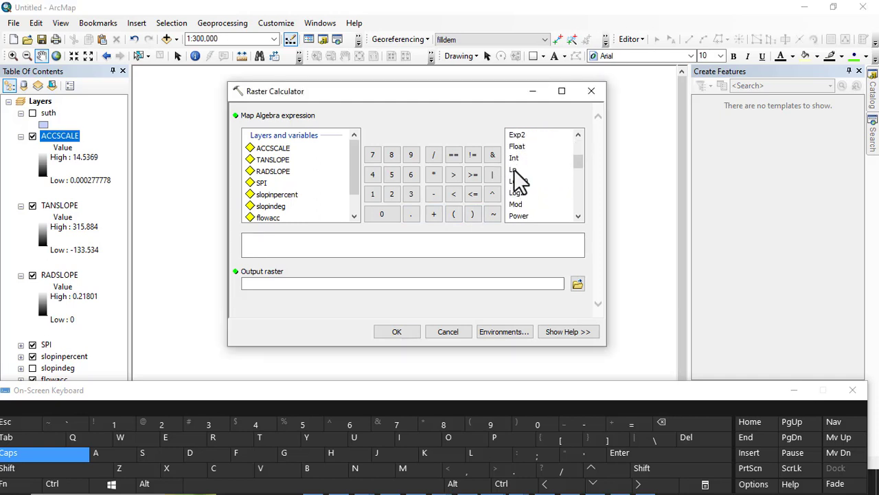
{"action": "double_click", "coordinate": [514, 170]}
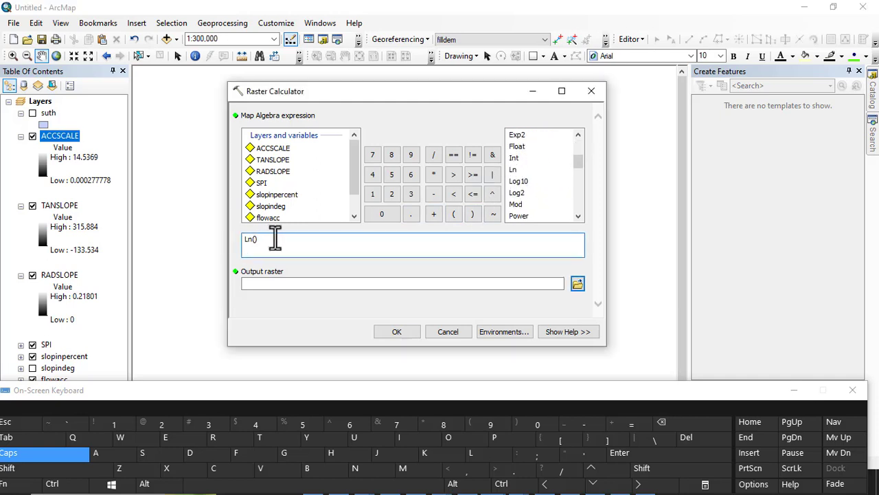
{"action": "double_click", "coordinate": [270, 149]}
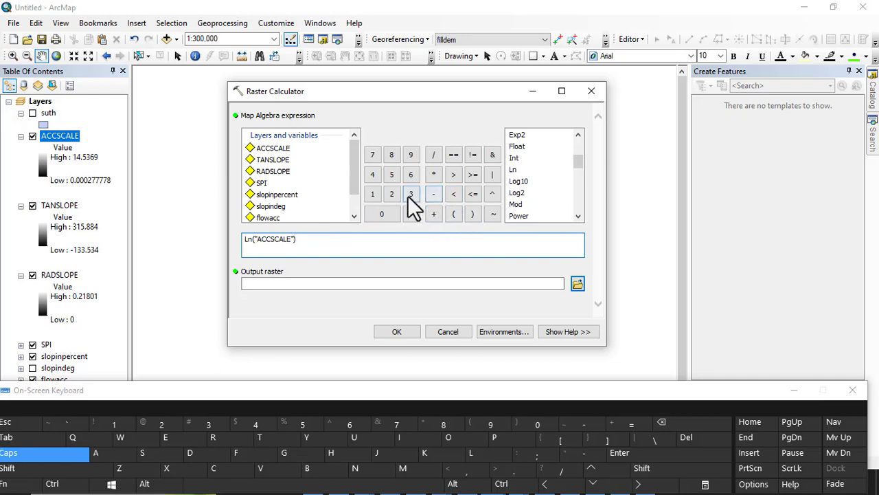
{"action": "left_click", "coordinate": [434, 154]}
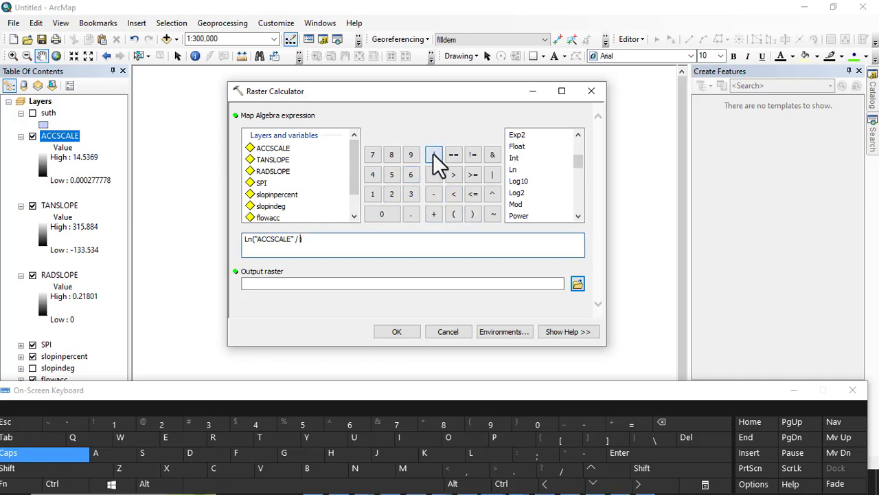
{"action": "double_click", "coordinate": [274, 162]}
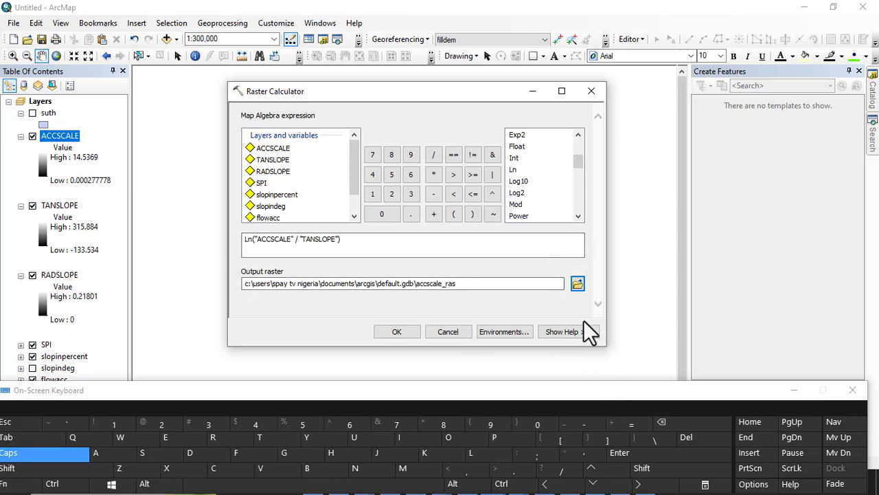
Set the output raster to TWI in the hydrology folder and run the calculation.
{"action": "left_click", "coordinate": [577, 284]}
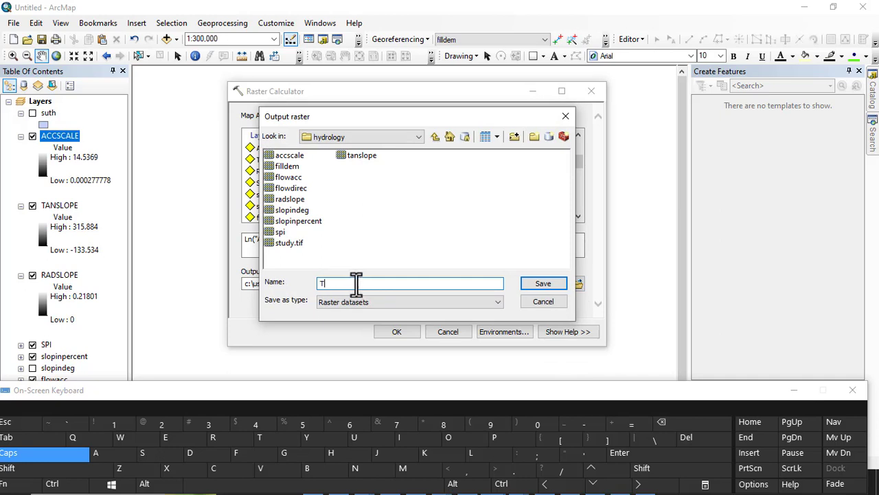
{"action": "type", "text": "TWI"}
{"action": "left_click", "coordinate": [541, 284]}
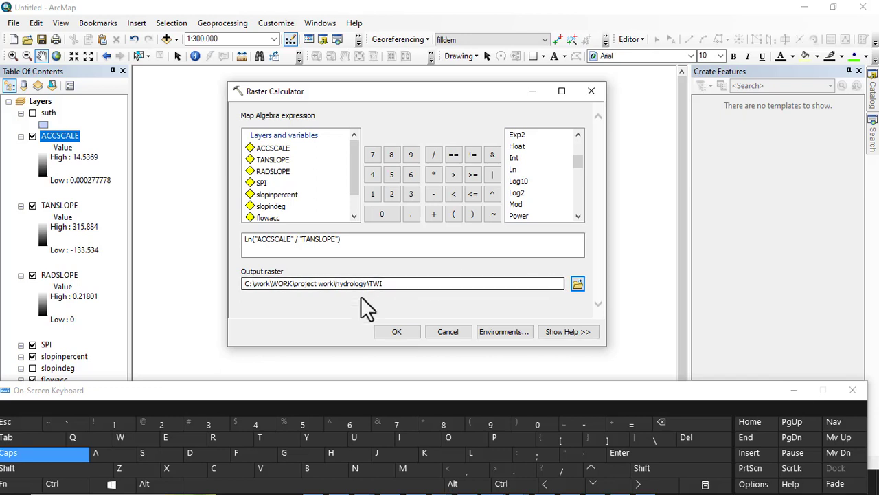
{"action": "left_click", "coordinate": [396, 333]}
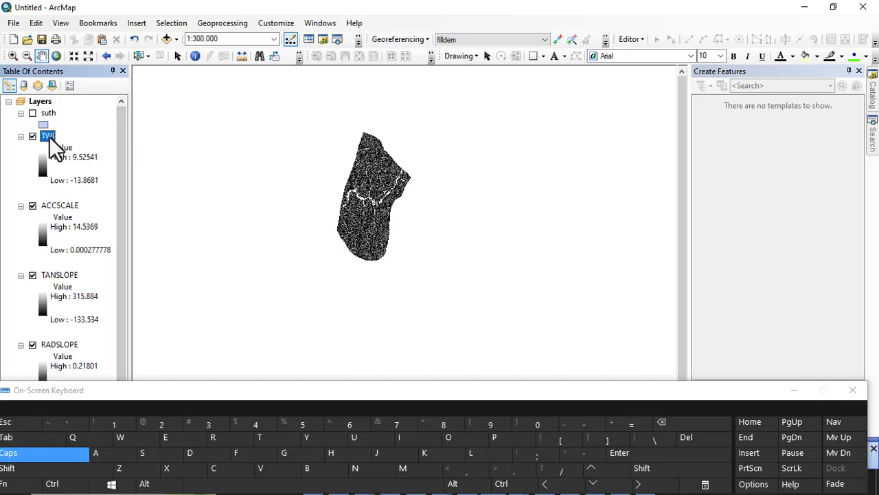
Switch the TWI layer's symbology to Classified, computing the histogram, and choose the red-orange-yellow-green-blue color ramp.
{"action": "right_click", "coordinate": [50, 138]}
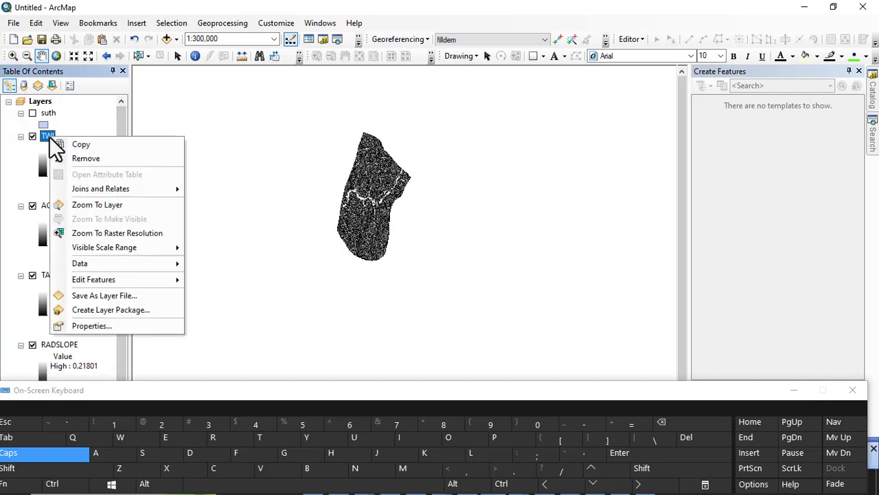
{"action": "left_click", "coordinate": [83, 323]}
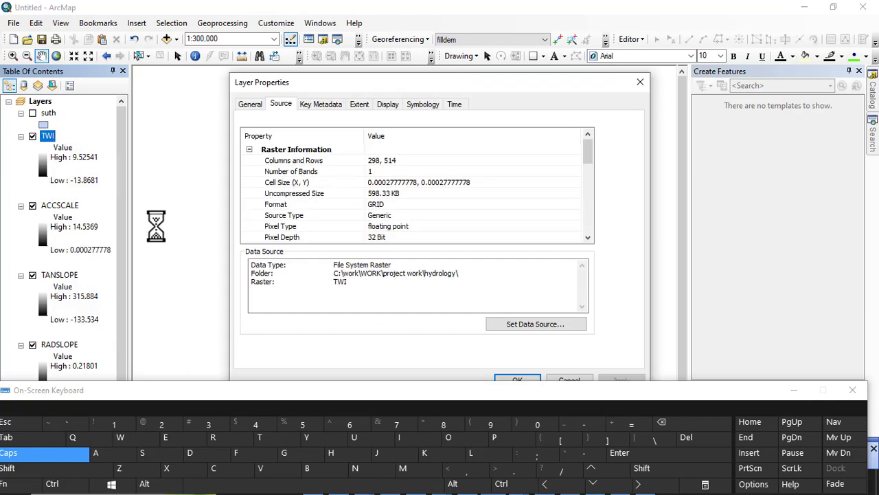
{"action": "left_click", "coordinate": [413, 105]}
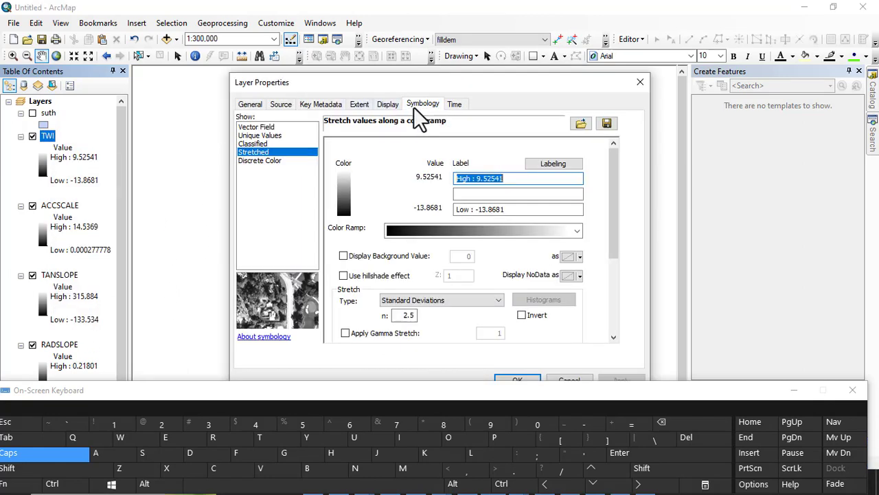
{"action": "left_click", "coordinate": [251, 145]}
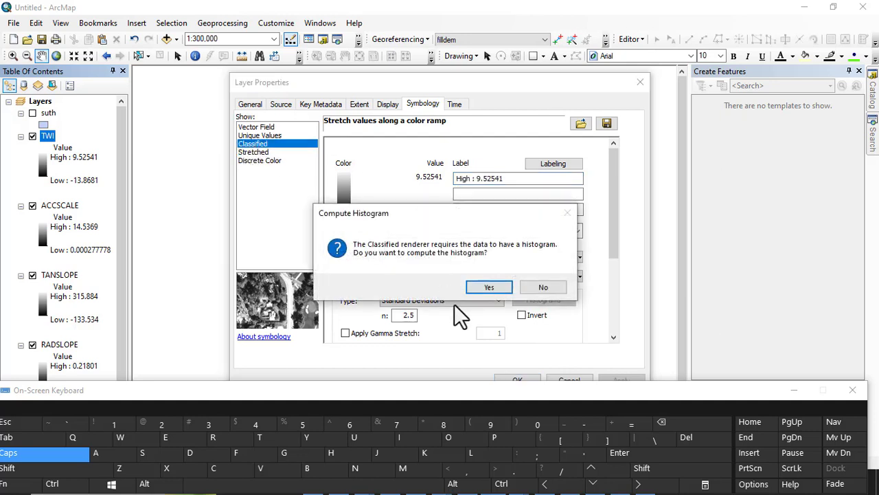
{"action": "left_click", "coordinate": [487, 288]}
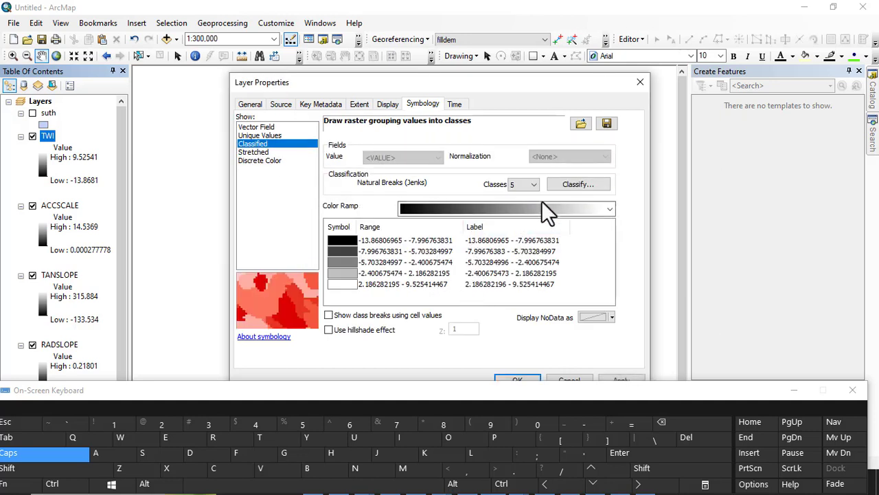
{"action": "left_click", "coordinate": [540, 211]}
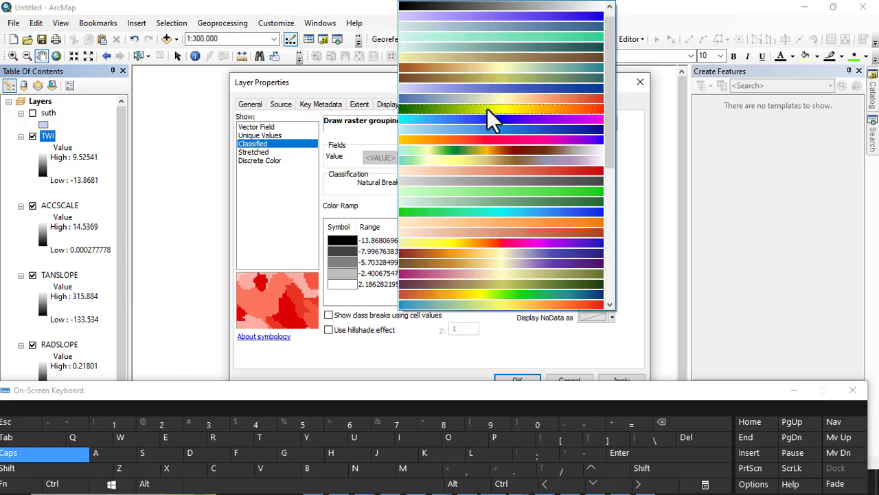
{"action": "scroll", "coordinate": [500, 206], "scroll_direction": "up", "scroll_amount": 1}
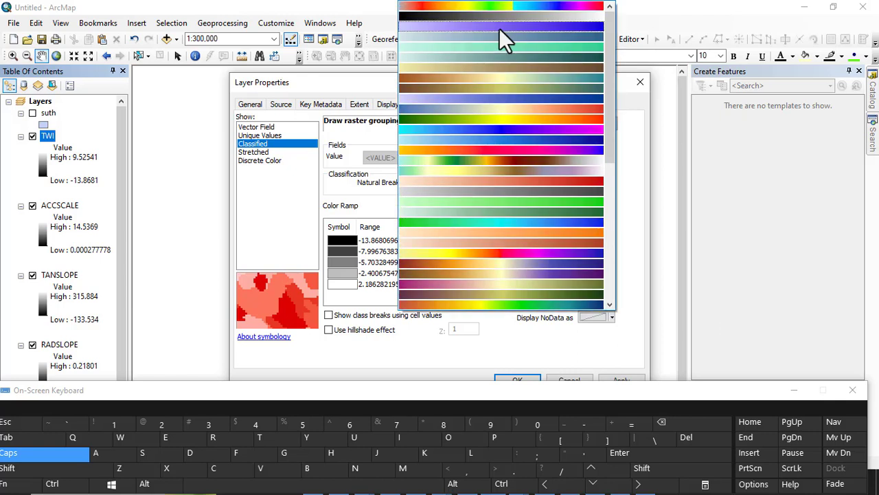
{"action": "scroll", "coordinate": [510, 162], "scroll_direction": "down", "scroll_amount": 3}
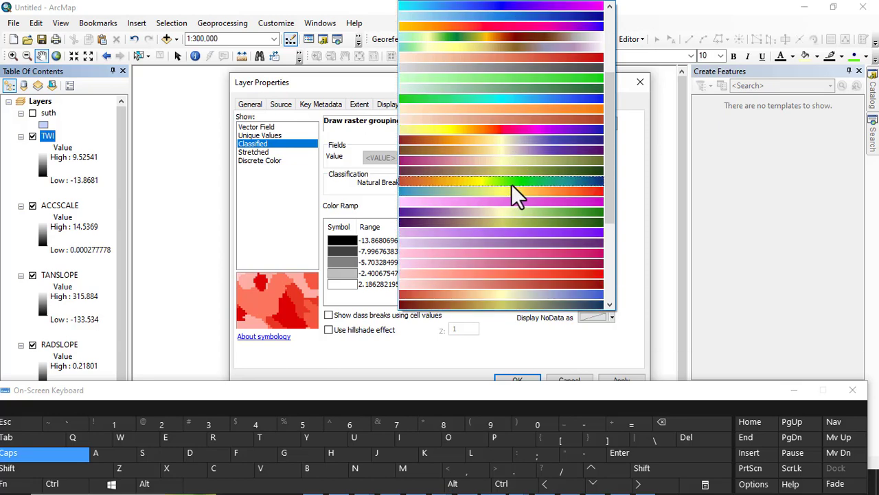
{"action": "left_click", "coordinate": [511, 183]}
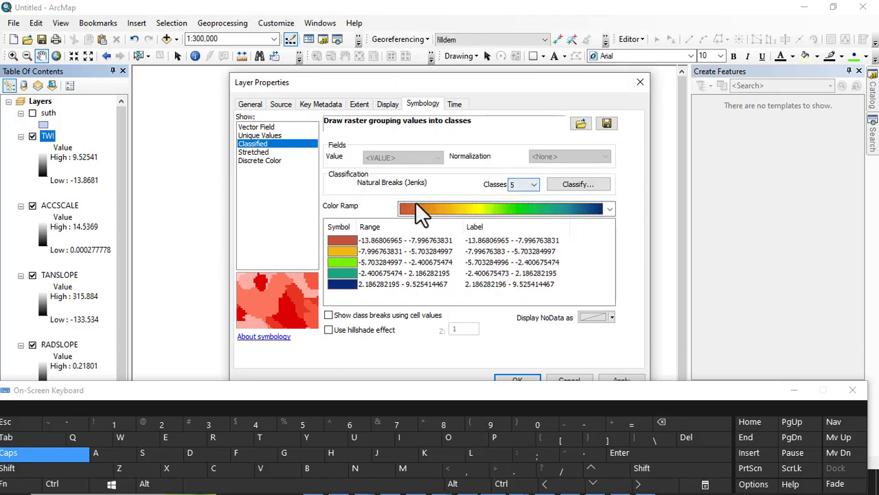
Format the TWI class labels to 3 significant digits and apply the new symbology to the layer.
{"action": "left_click", "coordinate": [477, 230]}
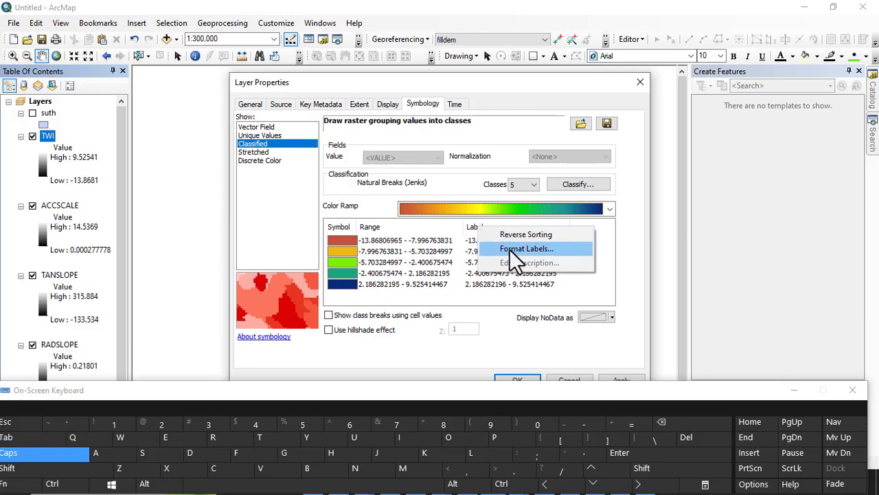
{"action": "left_click", "coordinate": [511, 250]}
{"action": "left_click", "coordinate": [426, 174]}
{"action": "left_click", "coordinate": [431, 190]}
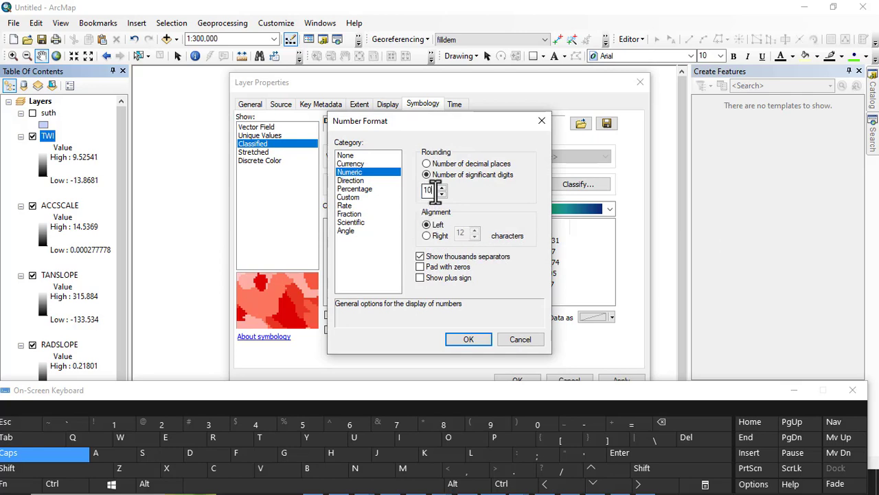
{"action": "double_click", "coordinate": [431, 190]}
{"action": "type", "text": "3"}
{"action": "left_click", "coordinate": [456, 337]}
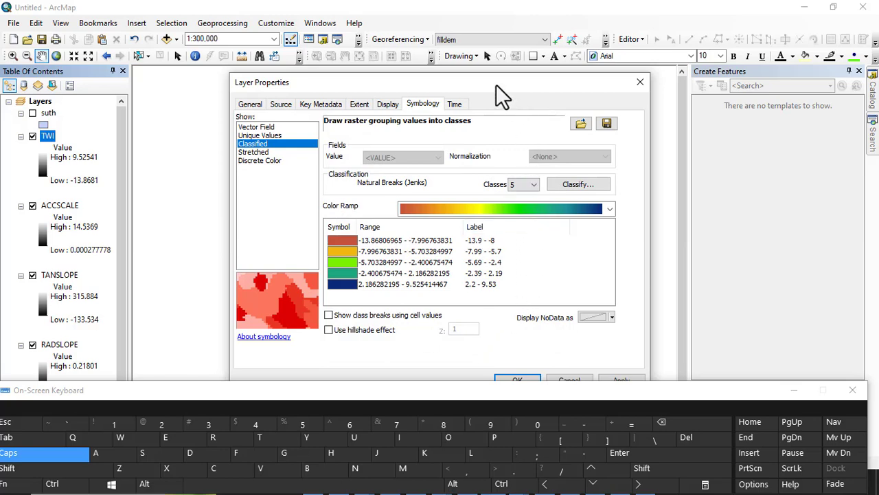
{"action": "left_click_drag", "start_coordinate": [457, 80], "coordinate": [376, 25]}
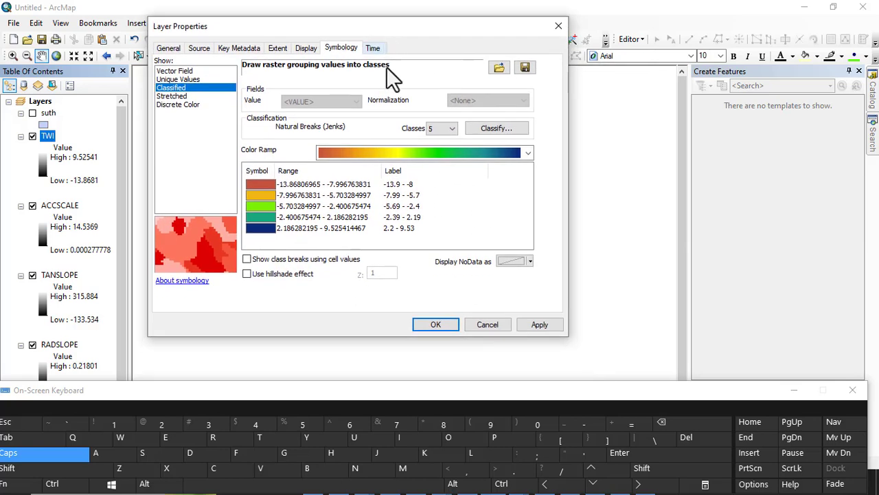
{"action": "left_click", "coordinate": [431, 323]}
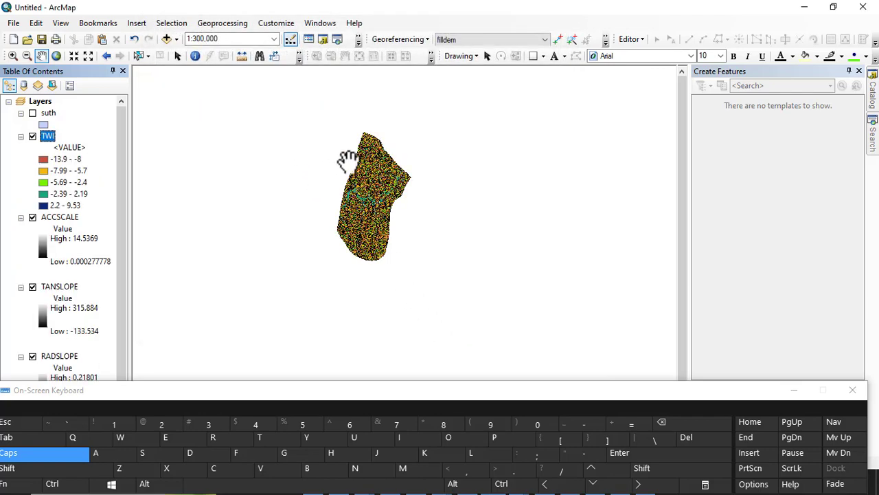
{"action": "scroll", "coordinate": [358, 184], "scroll_direction": "down", "scroll_amount": 5}
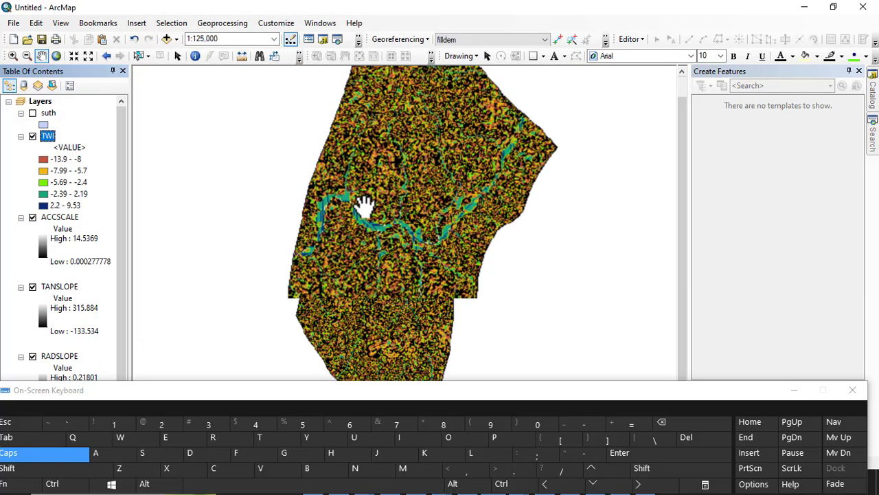
{"action": "left_click_drag", "start_coordinate": [392, 173], "coordinate": [430, 190]}
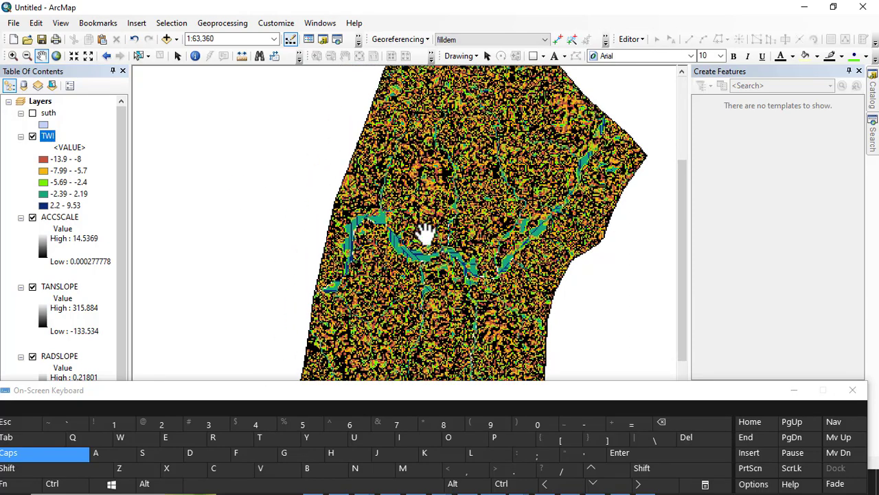
{"action": "left_click_drag", "start_coordinate": [441, 221], "coordinate": [396, 235]}
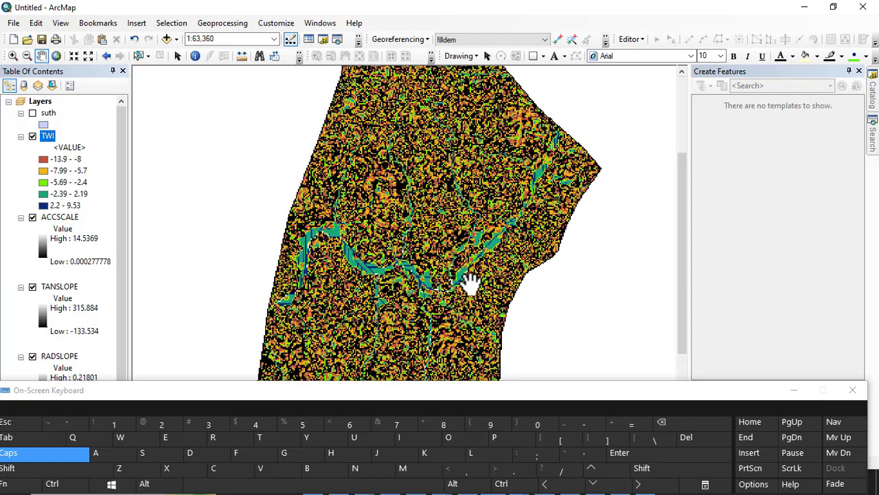
Examine the classified TWI raster at several map scales, inspecting the river channel and the full extent of the study area.
{"action": "scroll", "coordinate": [570, 171], "scroll_direction": "down", "scroll_amount": 2}
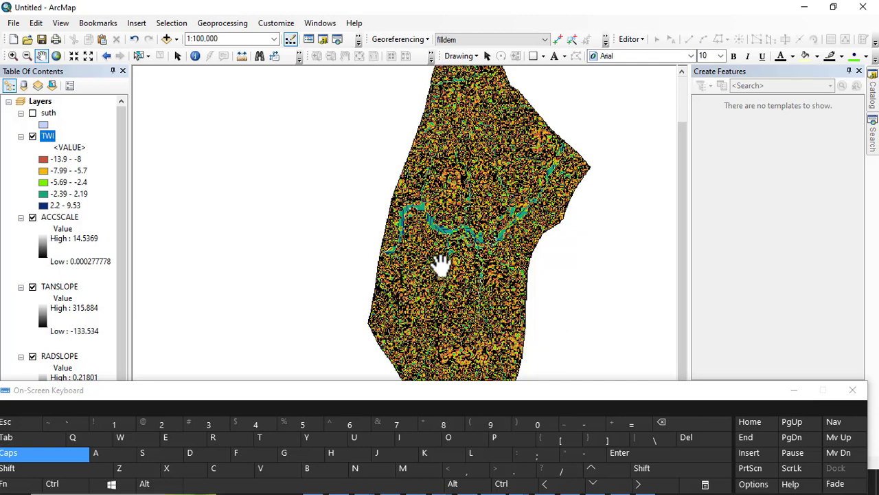
{"action": "scroll", "coordinate": [380, 210], "scroll_direction": "down", "scroll_amount": 2}
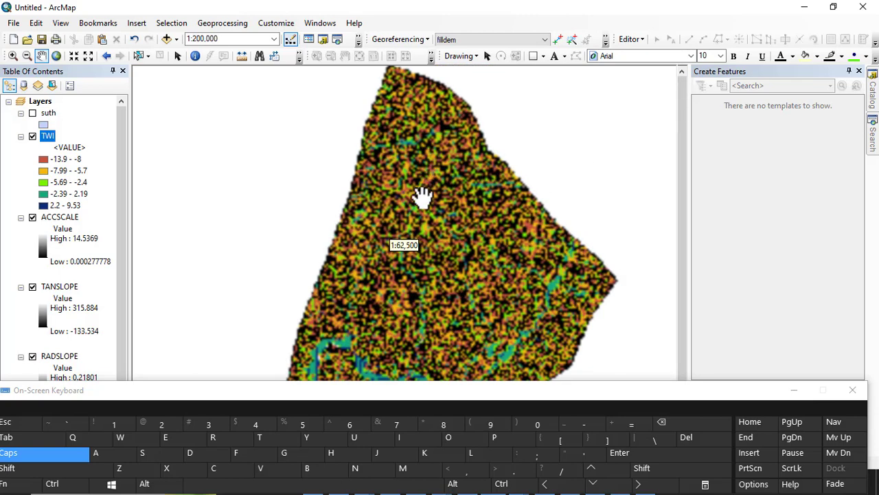
{"action": "scroll", "coordinate": [424, 167], "scroll_direction": "up", "scroll_amount": 3}
{"action": "left_click_drag", "start_coordinate": [460, 230], "coordinate": [471, 148]}
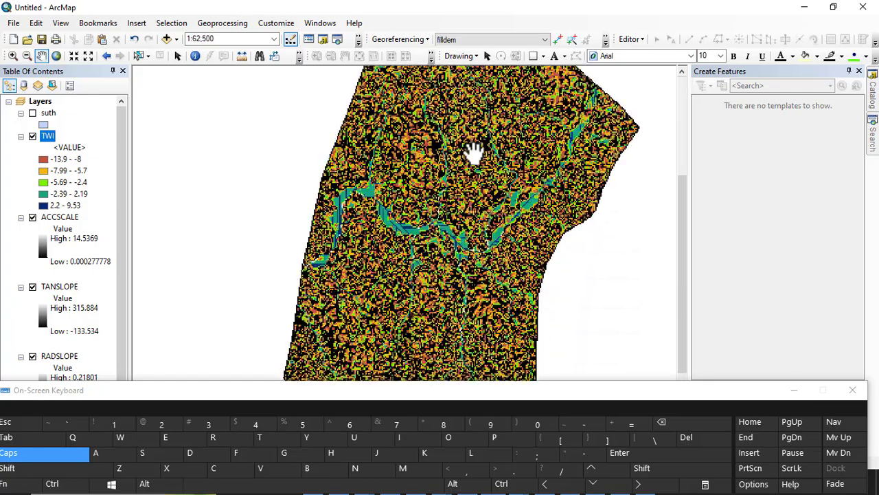
{"action": "scroll", "coordinate": [474, 203], "scroll_direction": "down", "scroll_amount": 1}
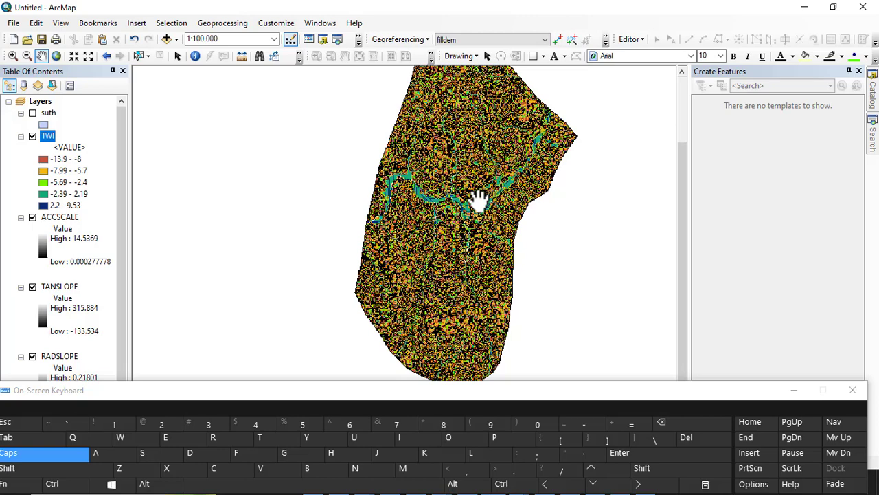
{"action": "scroll", "coordinate": [479, 199], "scroll_direction": "down", "scroll_amount": 1}
{"action": "scroll", "coordinate": [451, 247], "scroll_direction": "down", "scroll_amount": 1}
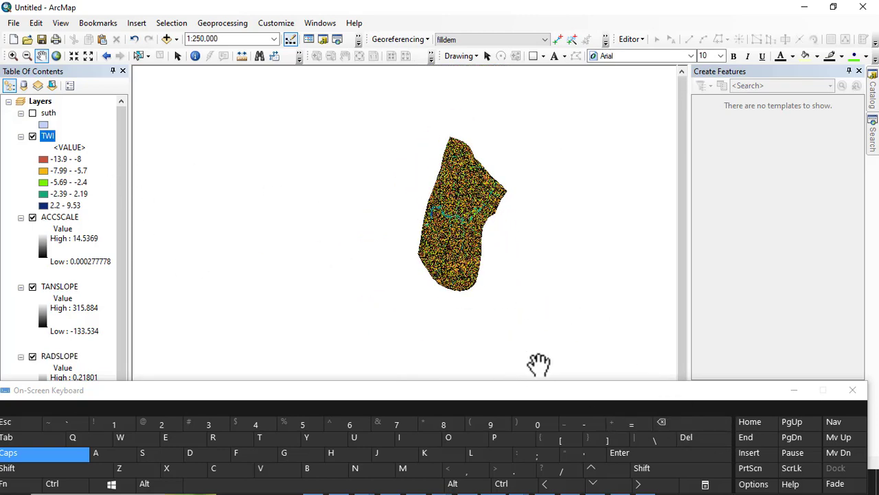
{"action": "left_click_drag", "start_coordinate": [531, 393], "coordinate": [542, 489]}
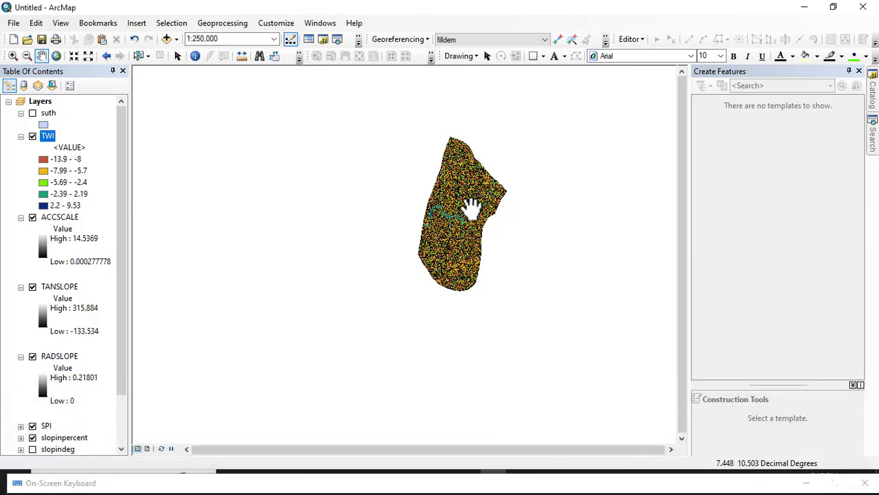
{"action": "left_click_drag", "start_coordinate": [472, 206], "coordinate": [413, 246]}
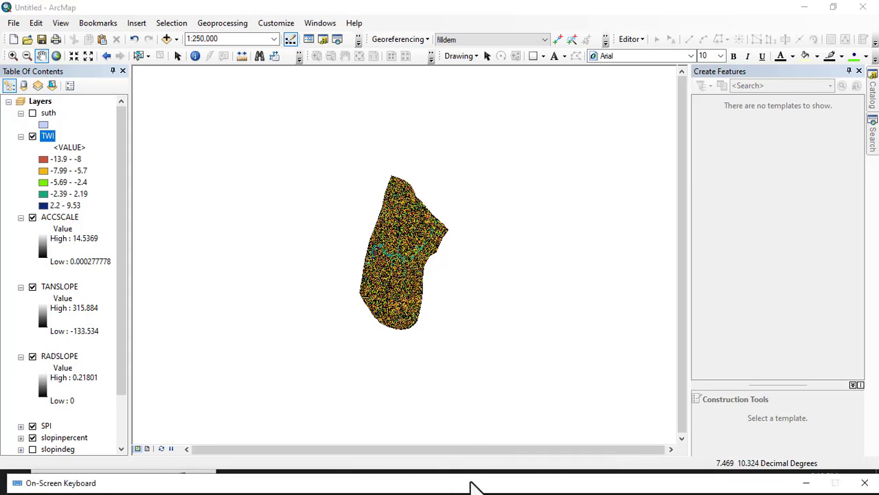
{"action": "left_click_drag", "start_coordinate": [471, 485], "coordinate": [389, 137]}
{"action": "left_click", "coordinate": [620, 481]}
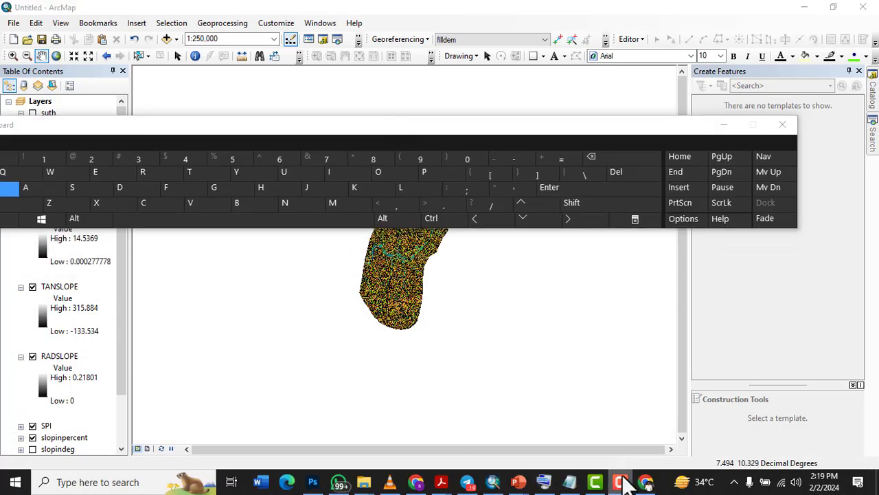